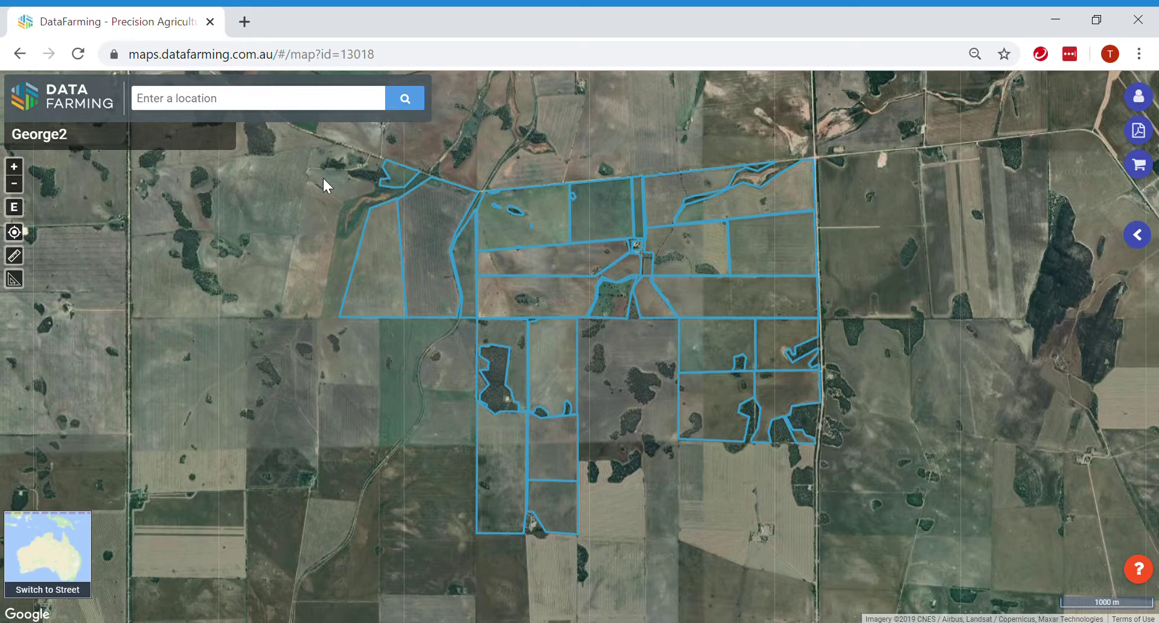
- Start a high-resolution imagery order for farm George2 with all its paddocks selected
{"action": "left_click", "coordinate": [1137, 235]}
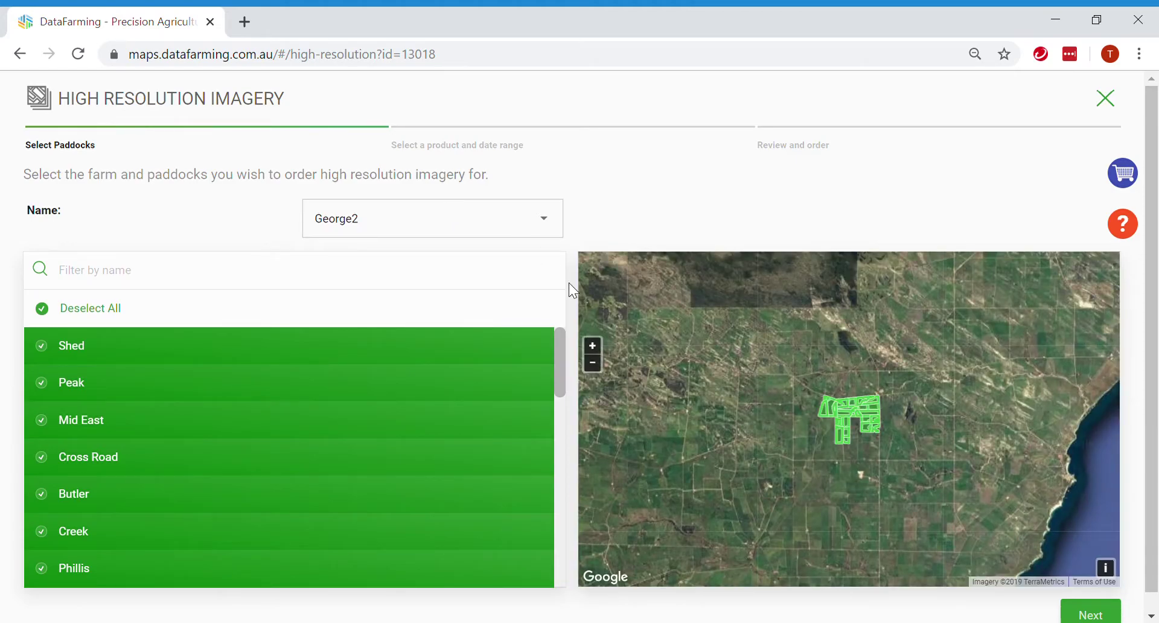
{"action": "left_click", "coordinate": [549, 225]}
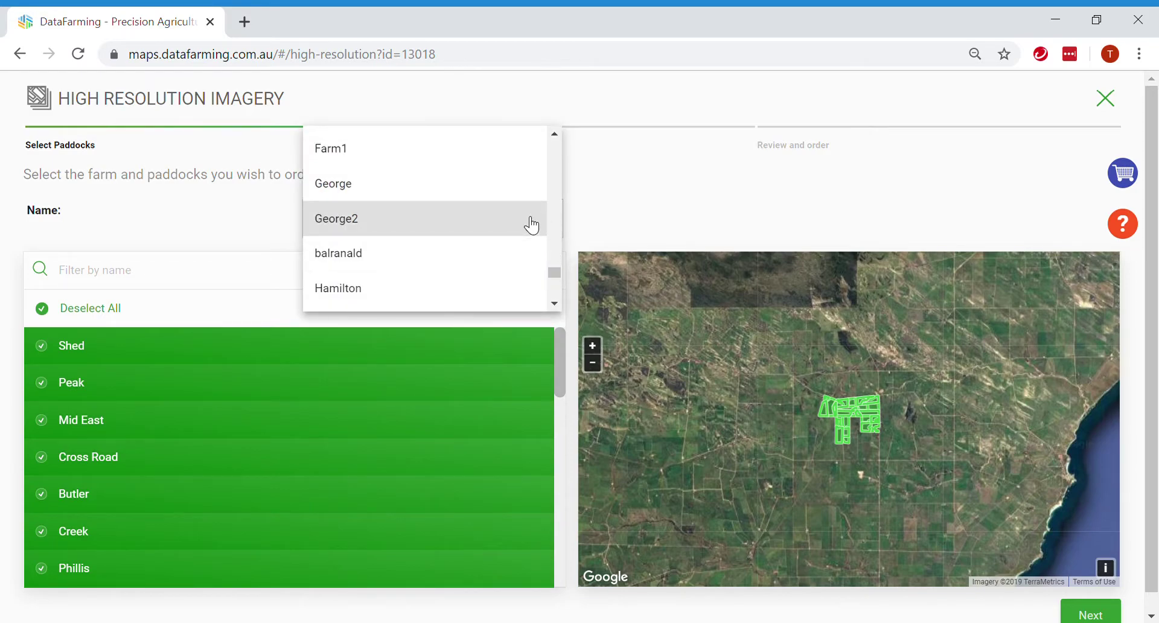
{"action": "scroll", "coordinate": [471, 224], "scroll_direction": "up", "scroll_amount": 1}
{"action": "scroll", "coordinate": [471, 224], "scroll_direction": "down", "scroll_amount": 3}
{"action": "scroll", "coordinate": [474, 228], "scroll_direction": "up", "scroll_amount": 2}
{"action": "left_click", "coordinate": [471, 228]}
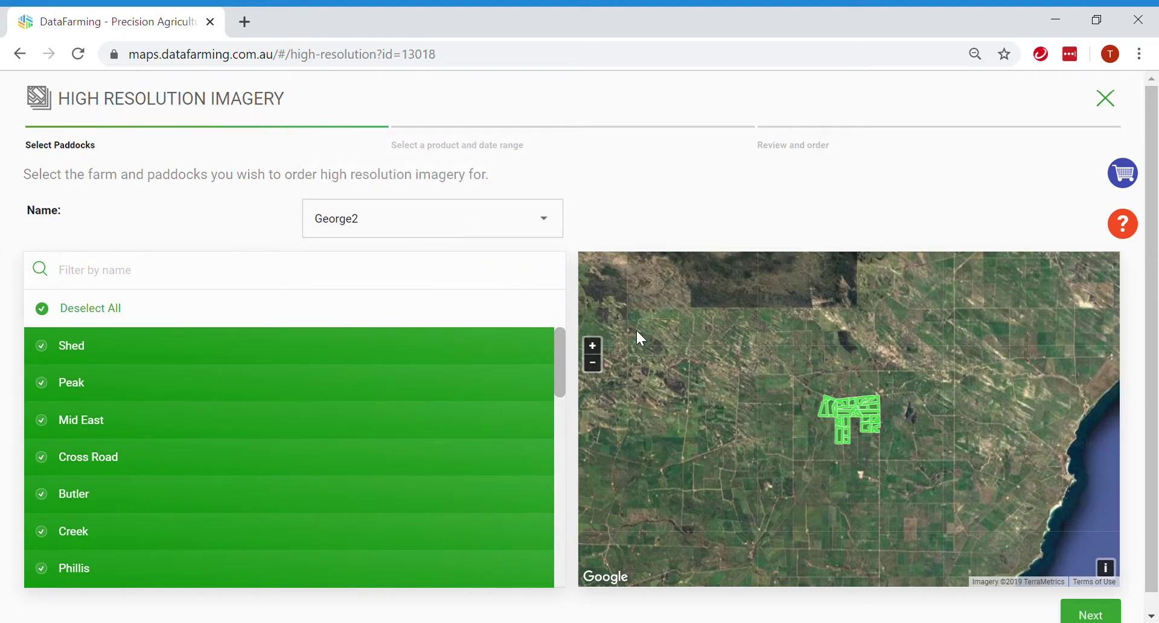
- Zoom the map in on George2's paddocks and toggle the Deselect All/Select All paddock selection
{"action": "left_click", "coordinate": [592, 346]}
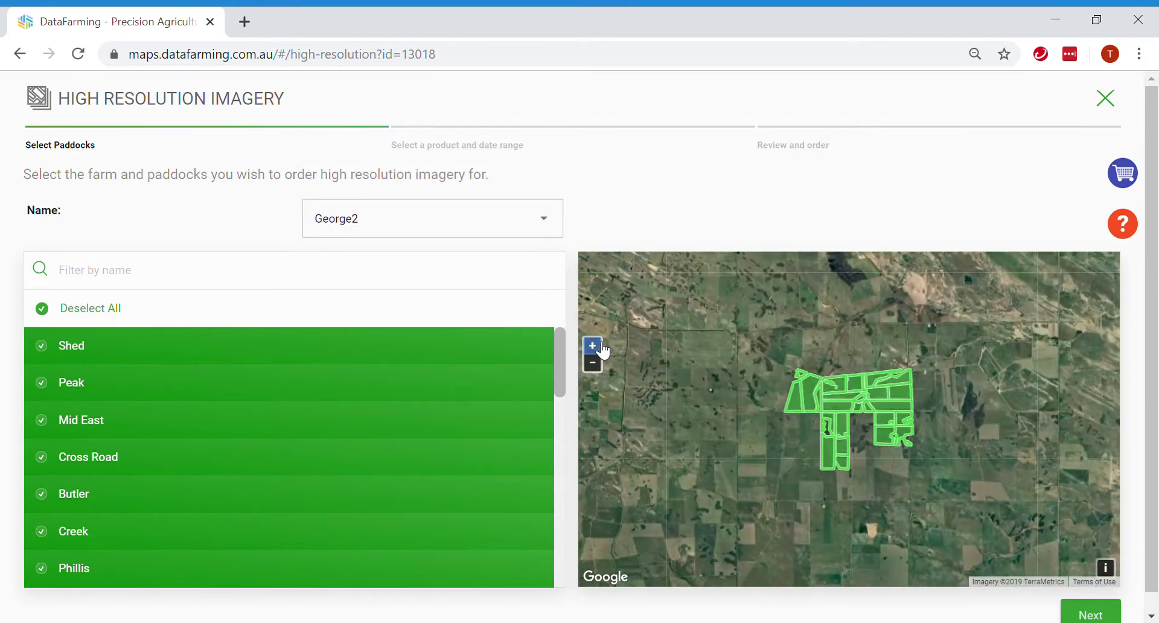
{"action": "left_click", "coordinate": [592, 345]}
{"action": "scroll", "coordinate": [423, 377], "scroll_direction": "down", "scroll_amount": 3}
{"action": "scroll", "coordinate": [410, 383], "scroll_direction": "down", "scroll_amount": 4}
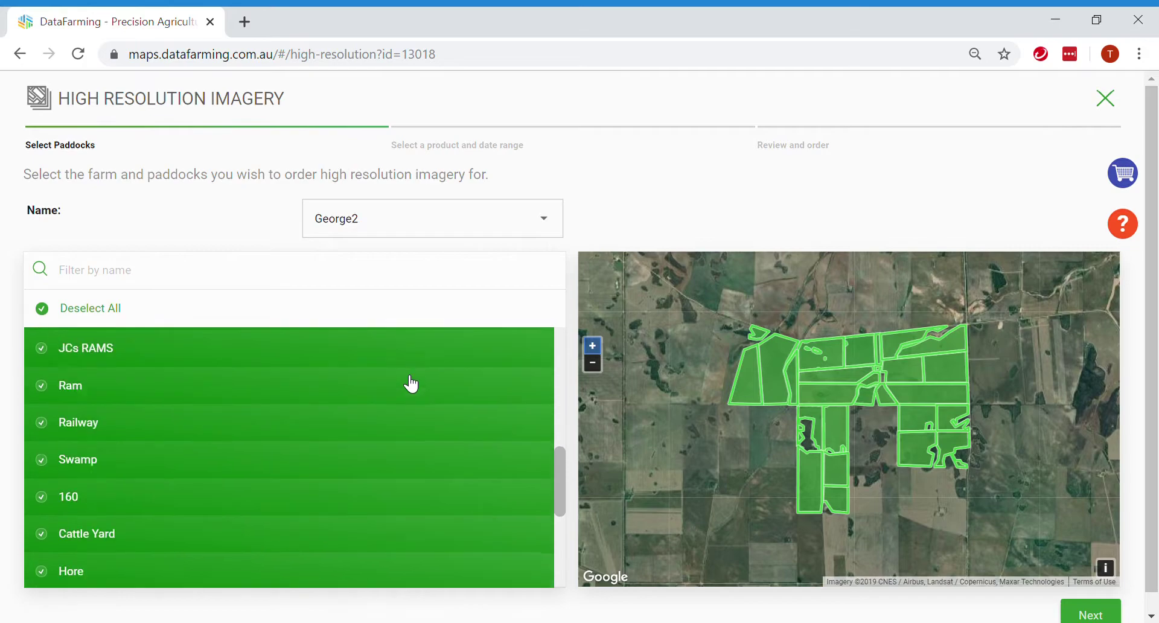
{"action": "scroll", "coordinate": [412, 398], "scroll_direction": "down", "scroll_amount": 2}
{"action": "scroll", "coordinate": [414, 412], "scroll_direction": "down", "scroll_amount": 3}
{"action": "scroll", "coordinate": [414, 412], "scroll_direction": "up", "scroll_amount": 5}
{"action": "scroll", "coordinate": [416, 413], "scroll_direction": "up", "scroll_amount": 5}
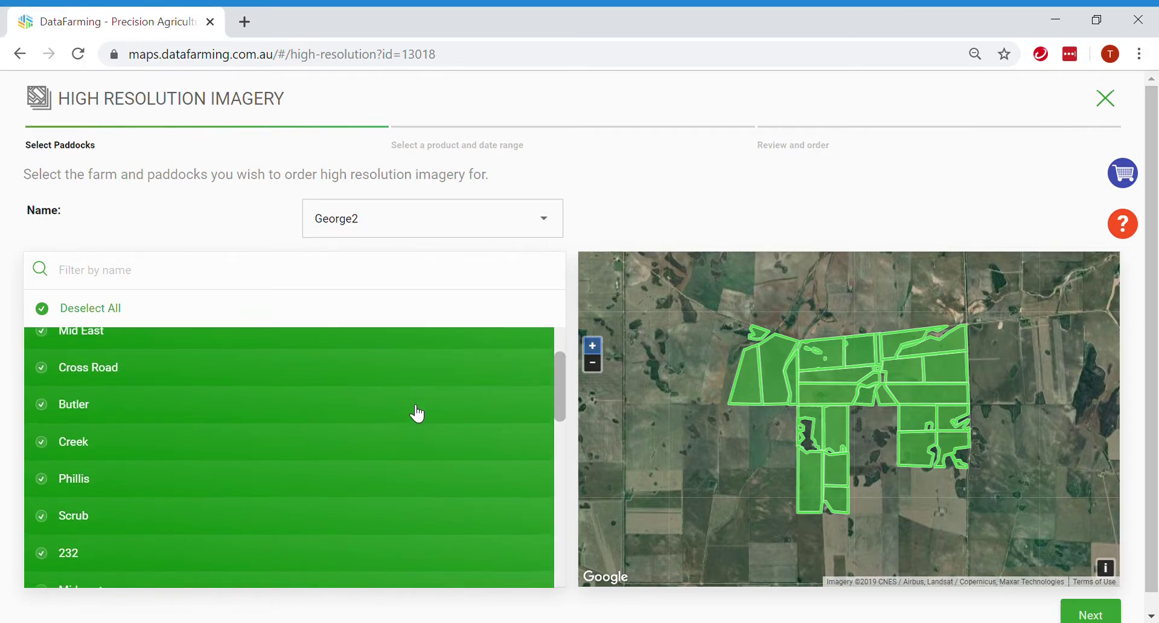
{"action": "scroll", "coordinate": [417, 414], "scroll_direction": "up", "scroll_amount": 2}
{"action": "left_click", "coordinate": [42, 309]}
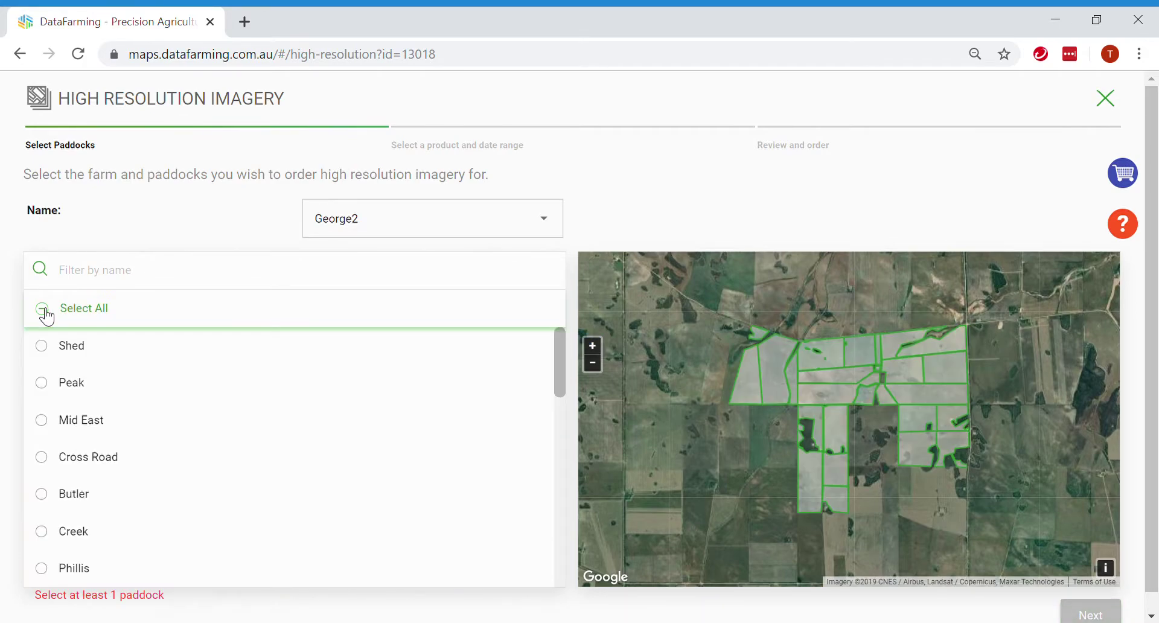
- Uncheck the Mid East, Cross Road, Butler, Creek and Phillis paddocks
{"action": "left_click", "coordinate": [45, 421]}
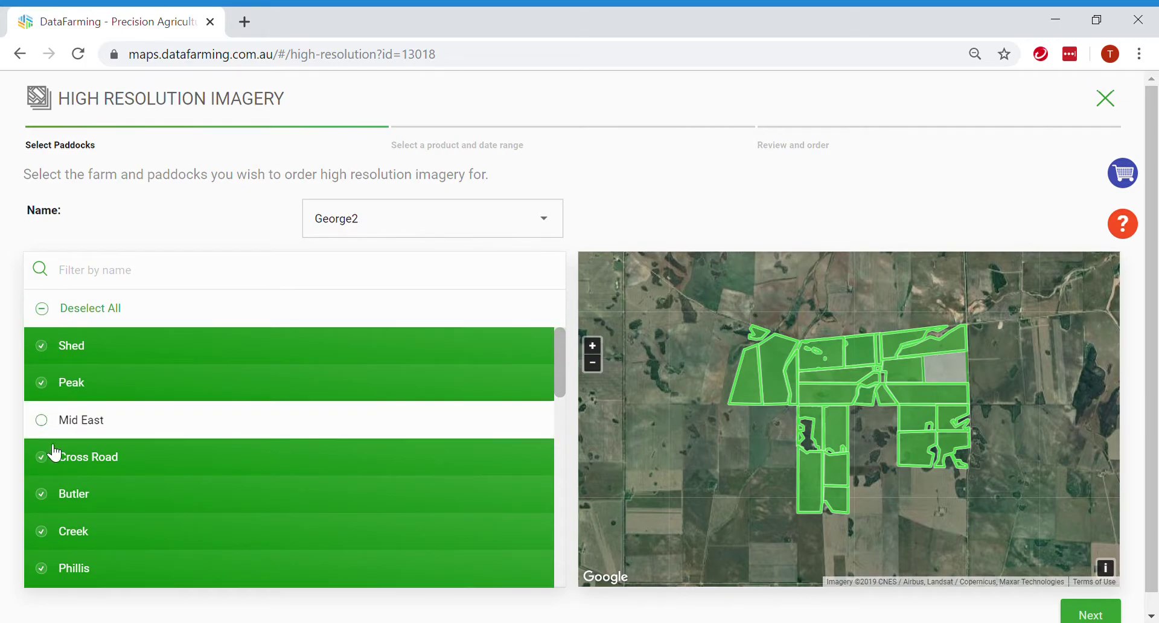
{"action": "left_click", "coordinate": [53, 454]}
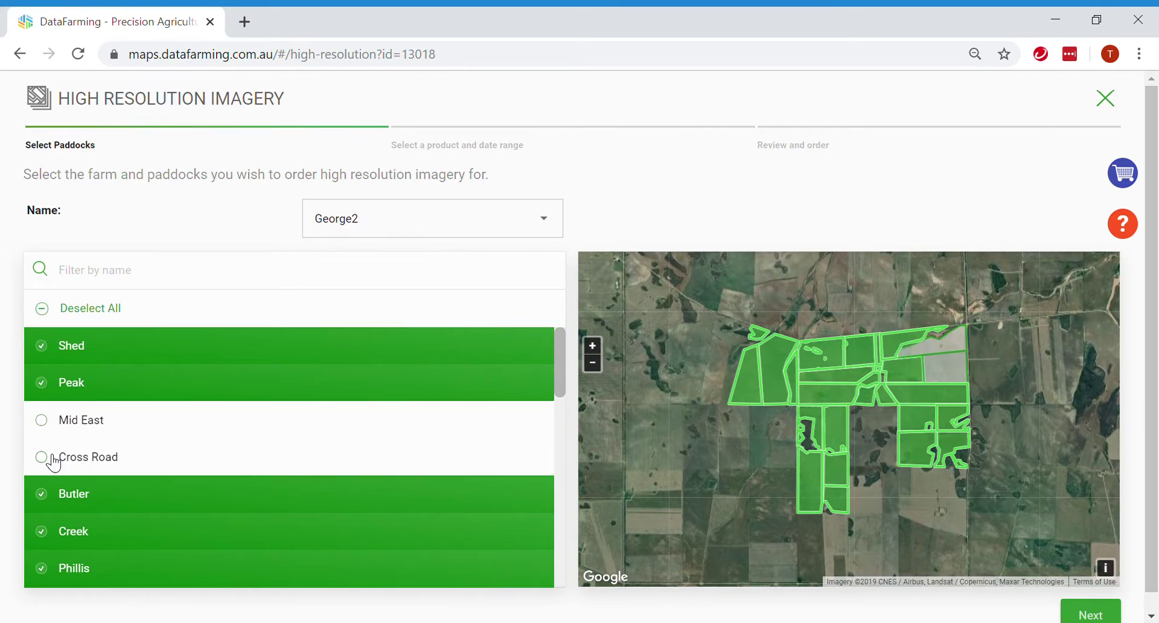
{"action": "left_click", "coordinate": [44, 496]}
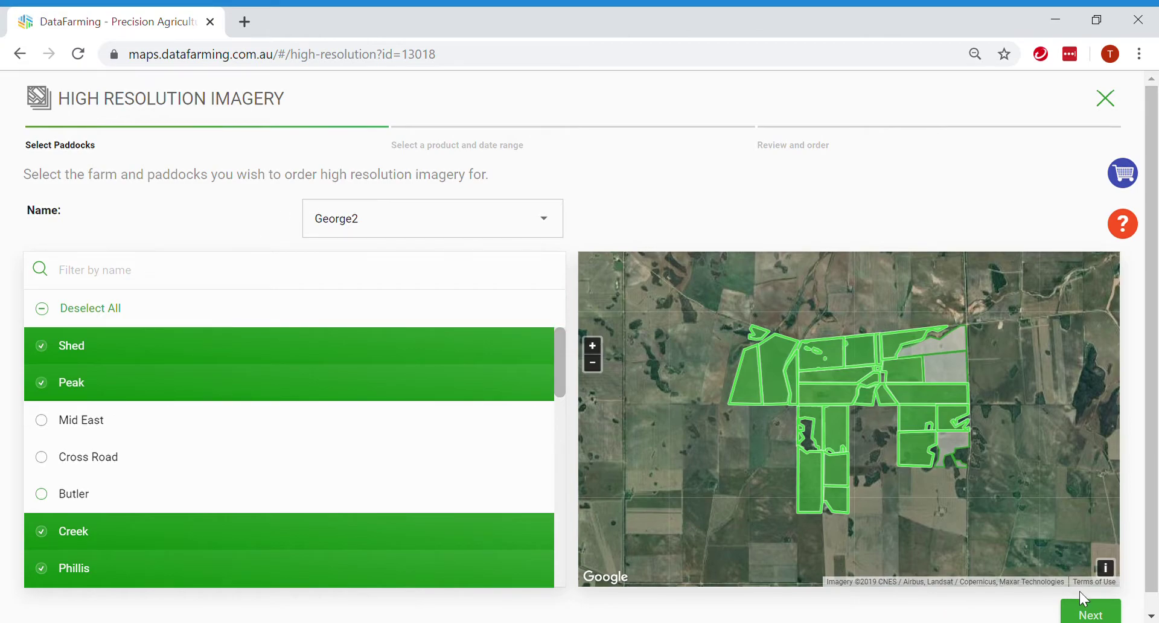
{"action": "scroll", "coordinate": [1095, 618], "scroll_direction": "down", "scroll_amount": 1}
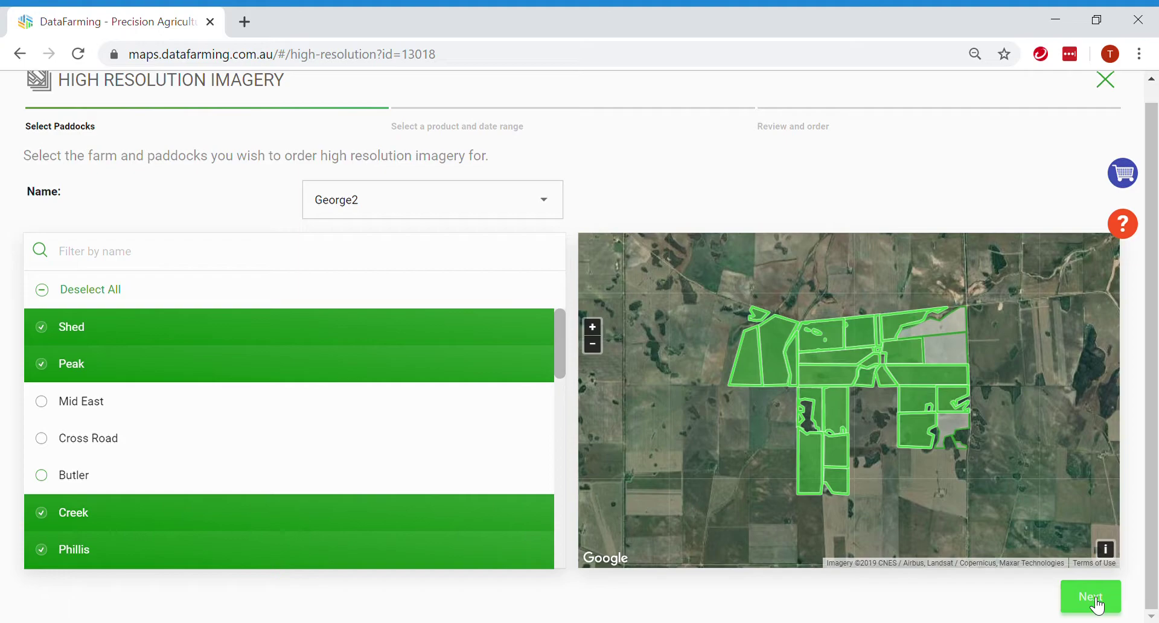
{"action": "left_click", "coordinate": [55, 512]}
{"action": "left_click", "coordinate": [53, 551]}
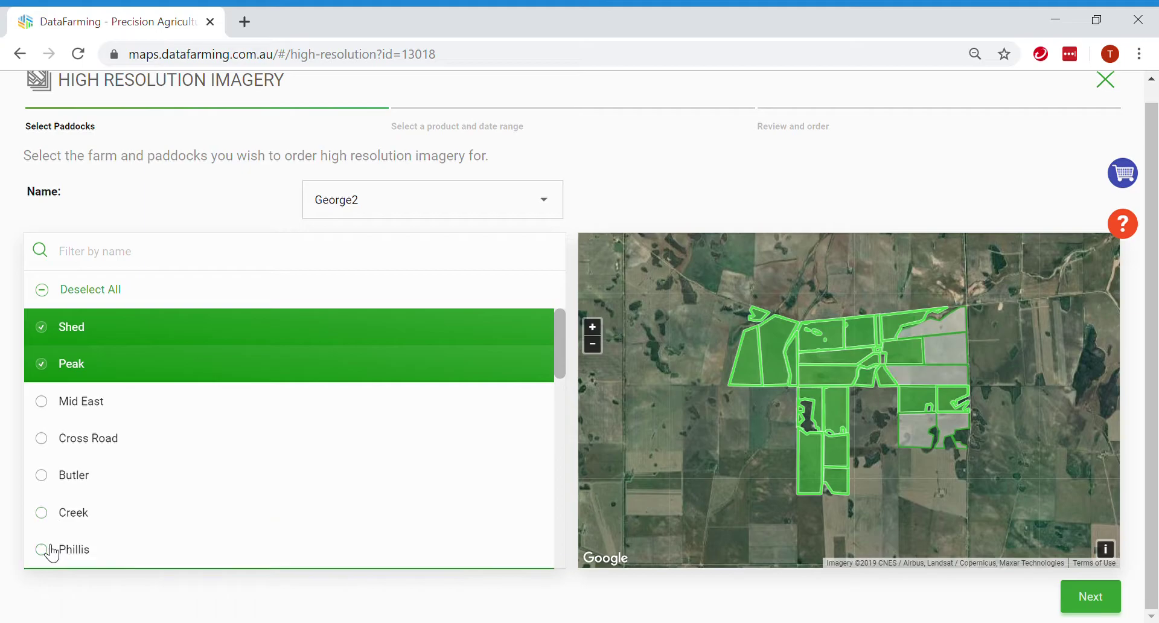
{"action": "scroll", "coordinate": [197, 504], "scroll_direction": "down", "scroll_amount": 1}
{"action": "scroll", "coordinate": [225, 465], "scroll_direction": "down", "scroll_amount": 3}
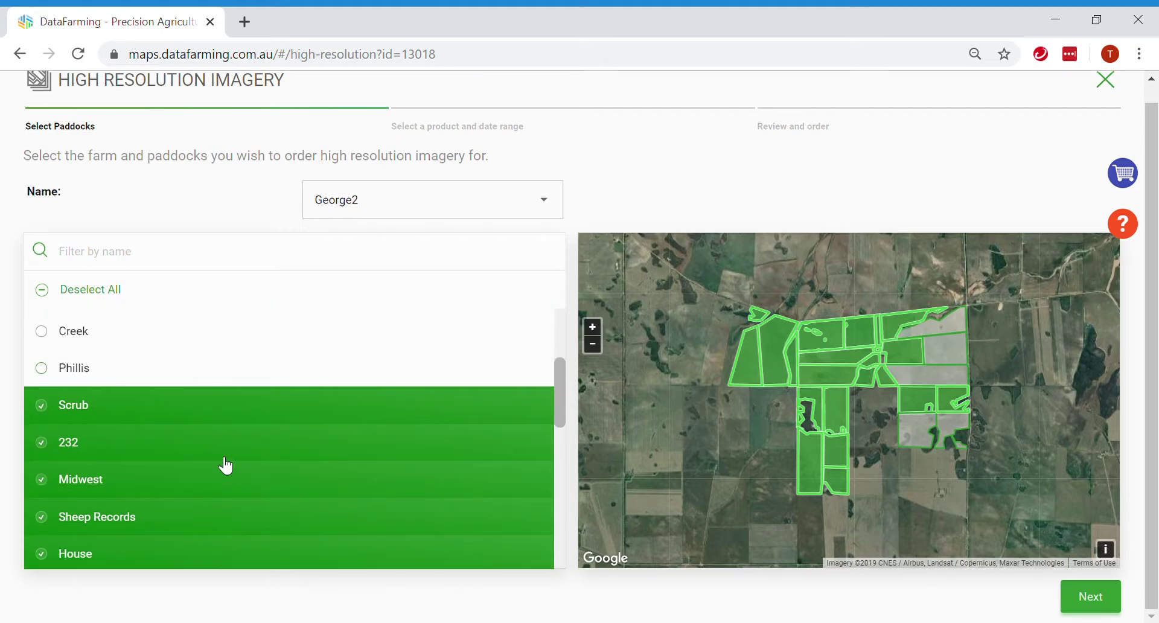
- Advance to product and time range, showing 50 cm NDVI/PCD imagery for Nov 2019–Jan 2020
{"action": "left_click", "coordinate": [1090, 601]}
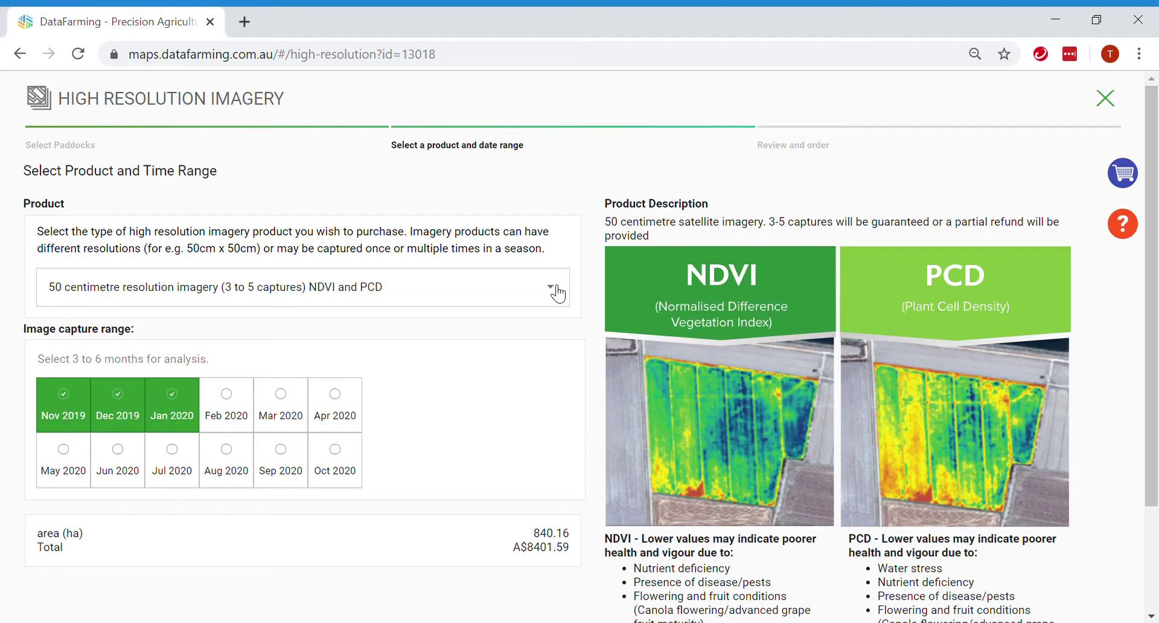
{"action": "left_click", "coordinate": [559, 294]}
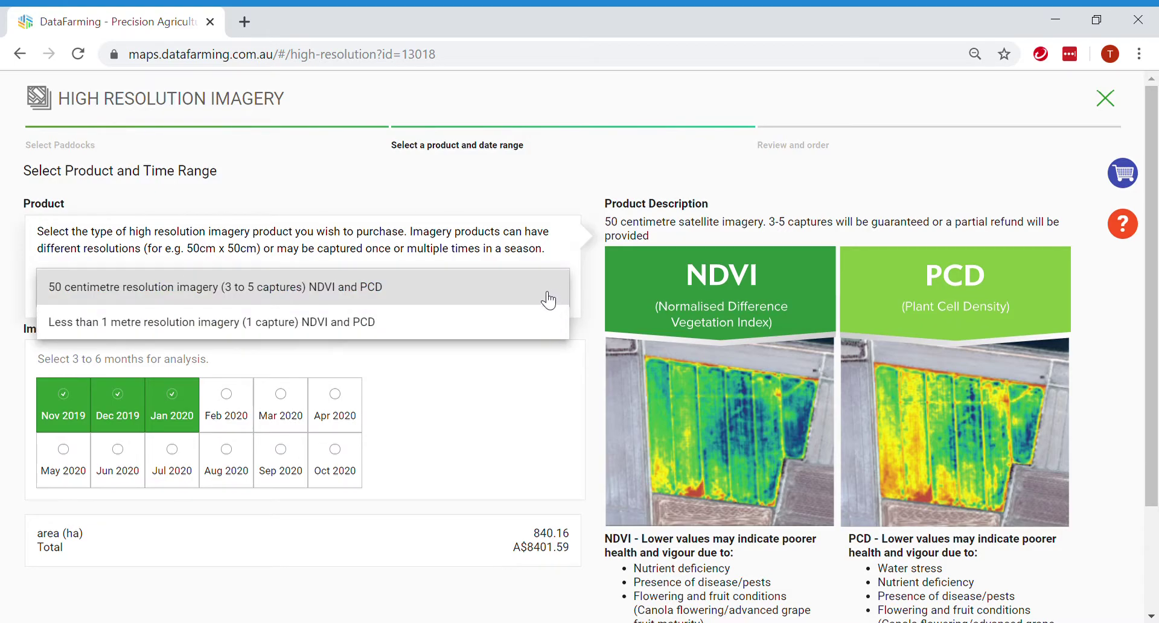
{"action": "left_click", "coordinate": [195, 325]}
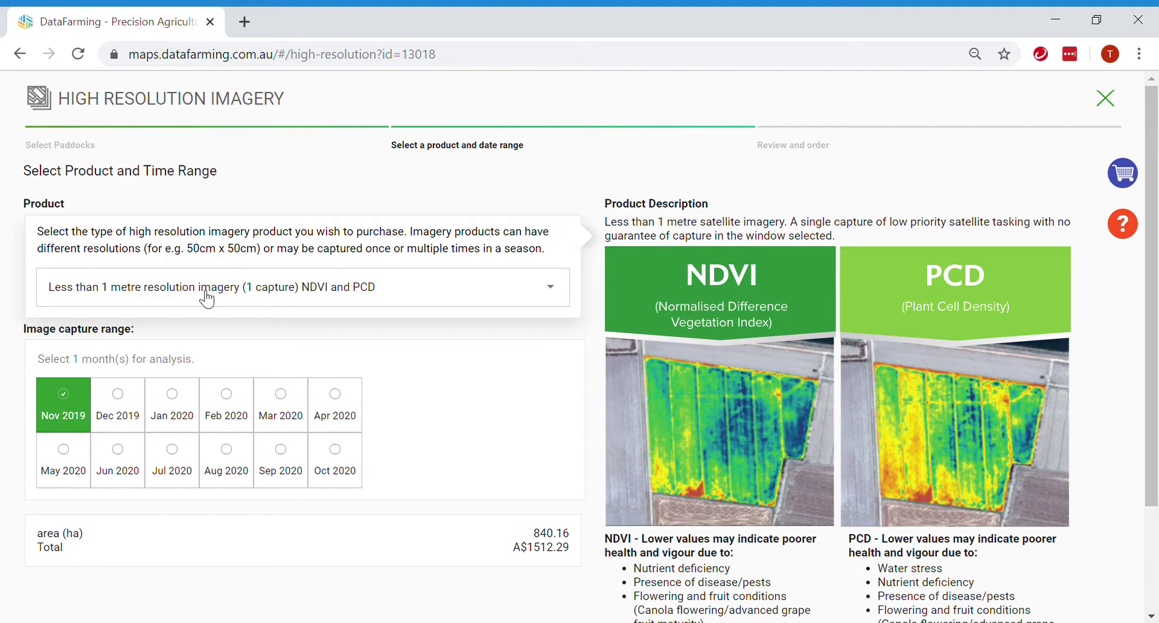
{"action": "left_click", "coordinate": [223, 296]}
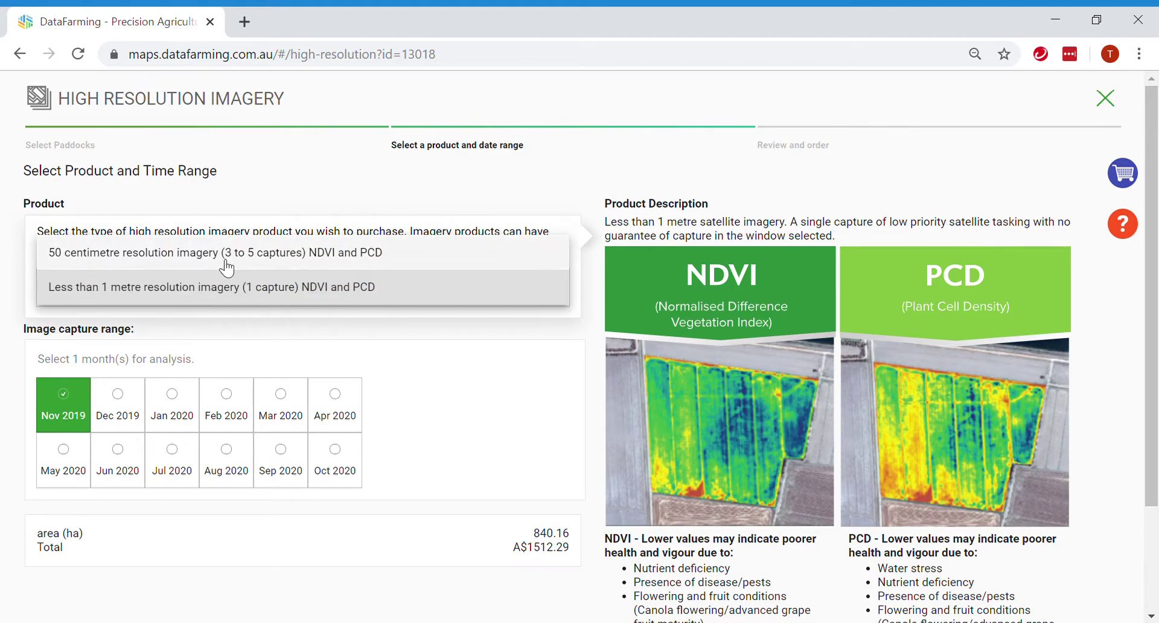
{"action": "left_click", "coordinate": [226, 268]}
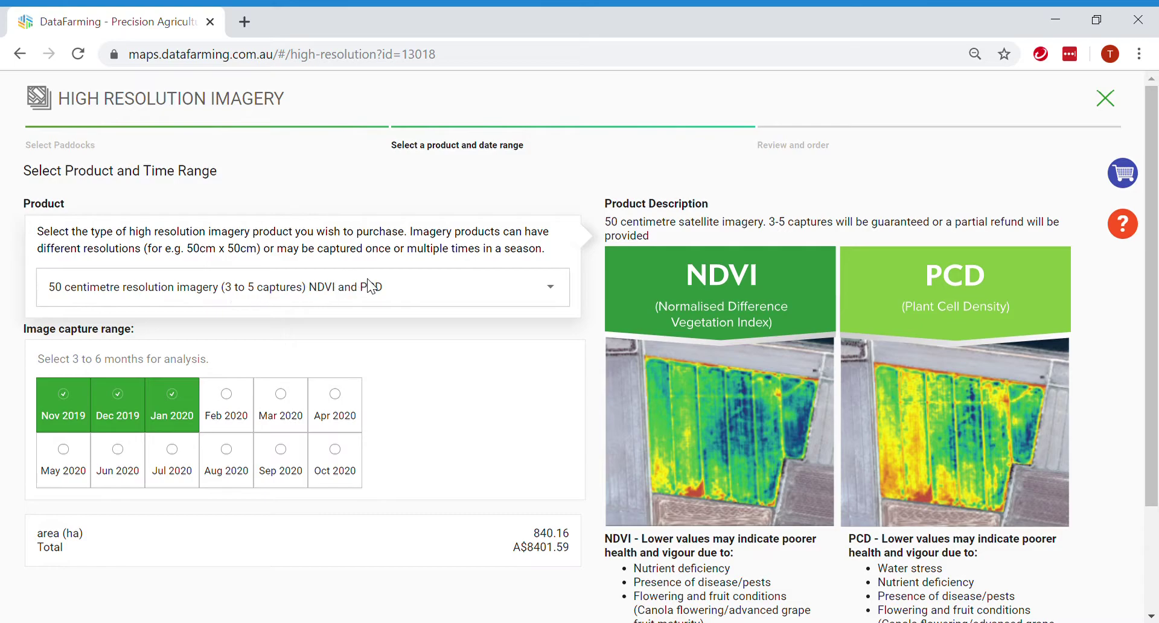
- Choose the single-capture sub-metre product and settle on Nov 2019 as the only capture month
{"action": "left_click", "coordinate": [383, 288]}
{"action": "left_click", "coordinate": [350, 324]}
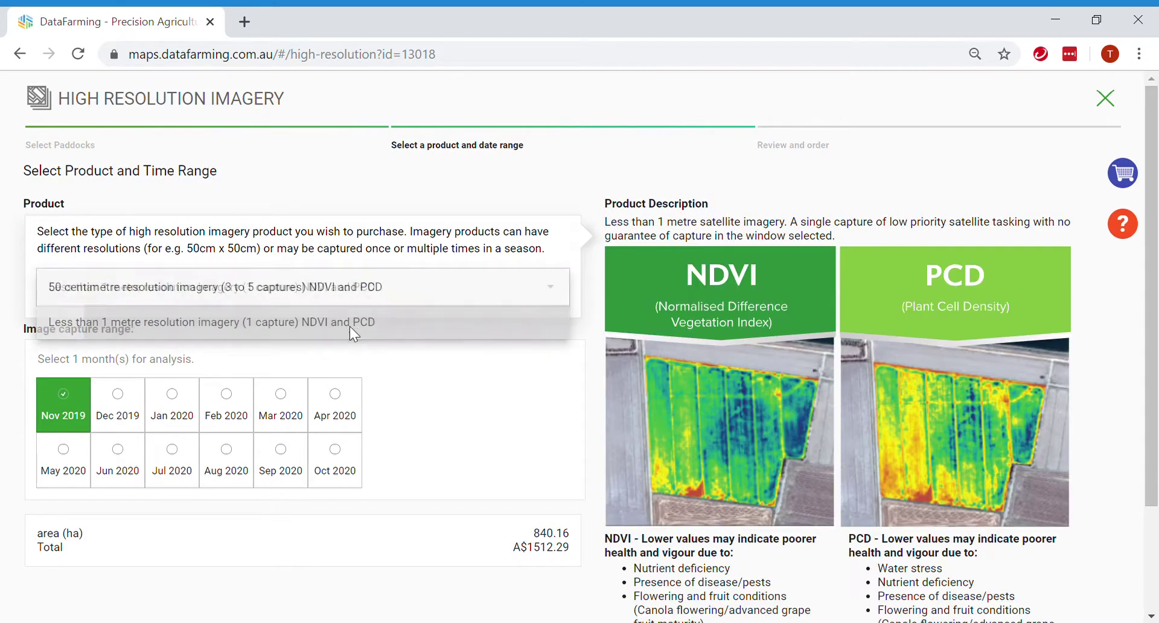
{"action": "left_click", "coordinate": [116, 405]}
{"action": "left_click", "coordinate": [84, 406]}
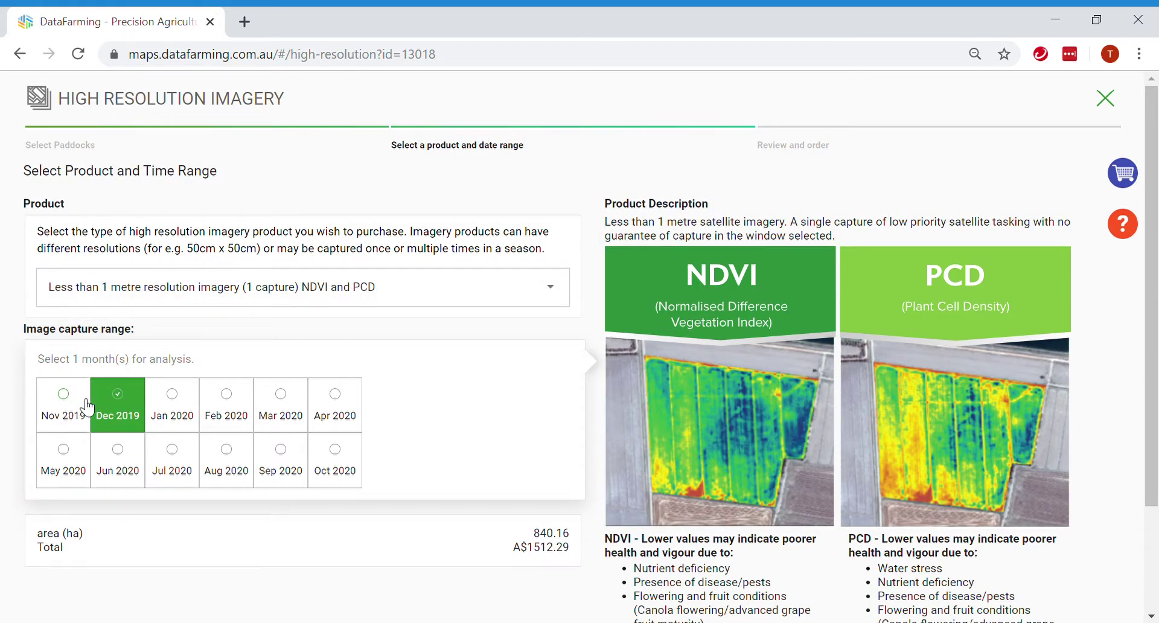
{"action": "left_click", "coordinate": [178, 401]}
{"action": "left_click", "coordinate": [242, 399]}
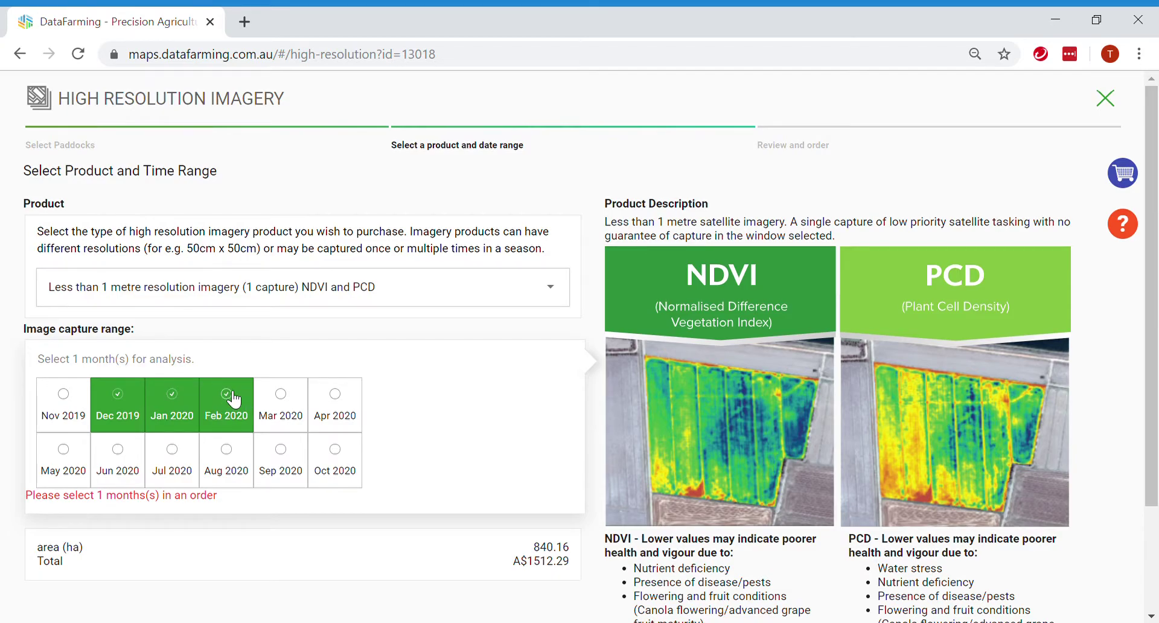
{"action": "left_click", "coordinate": [241, 400]}
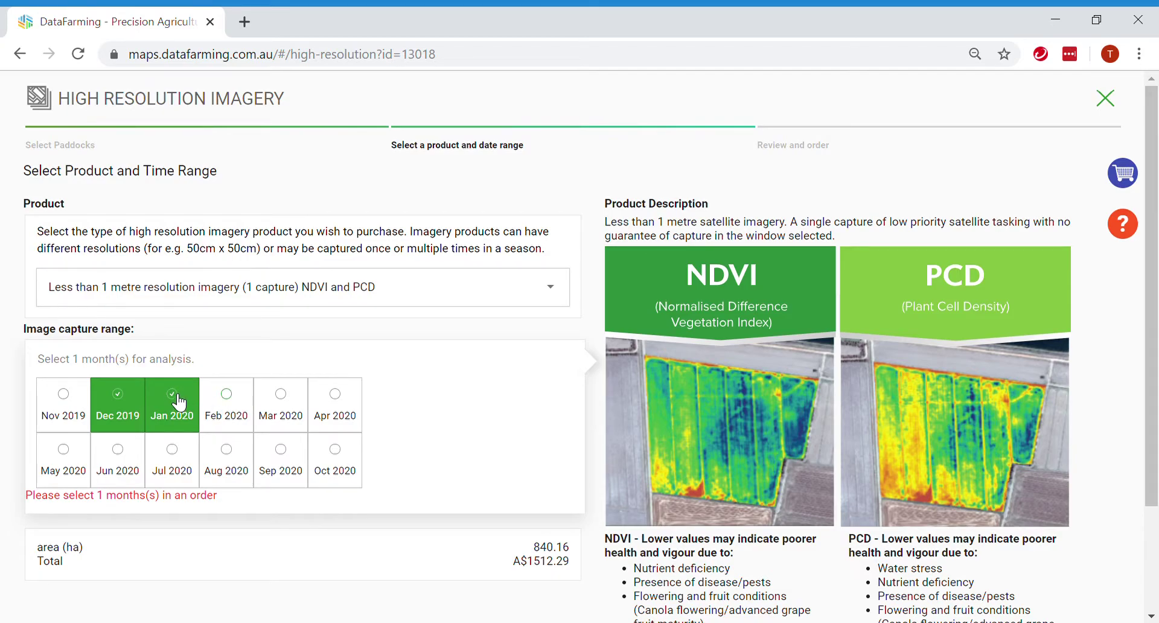
{"action": "left_click", "coordinate": [179, 401]}
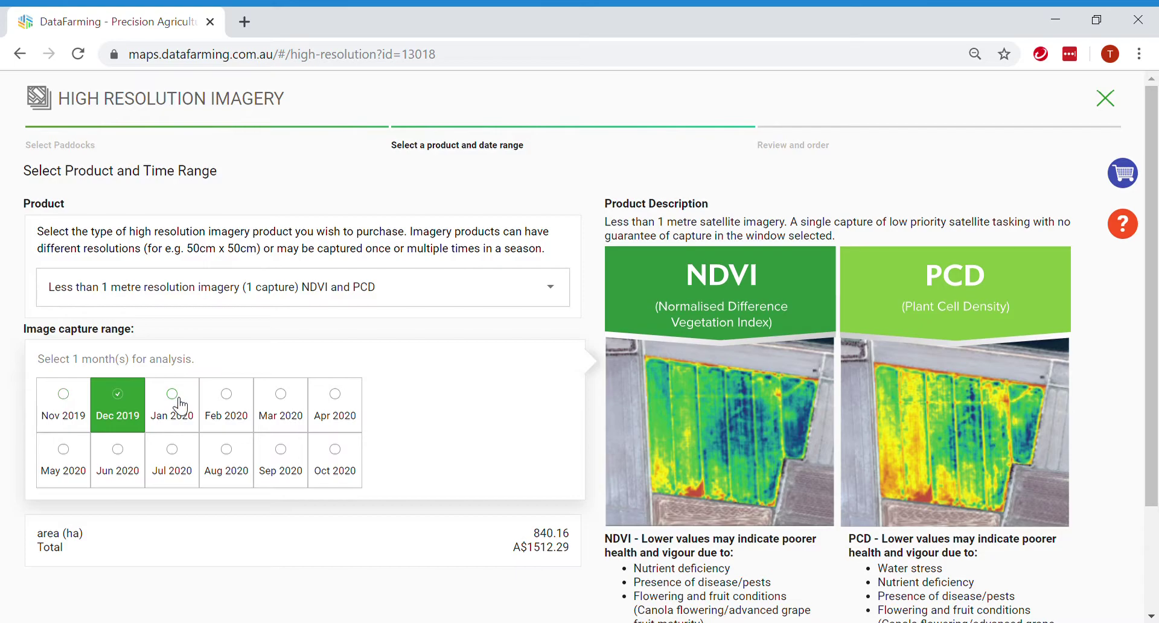
{"action": "left_click", "coordinate": [179, 401]}
{"action": "left_click", "coordinate": [119, 401]}
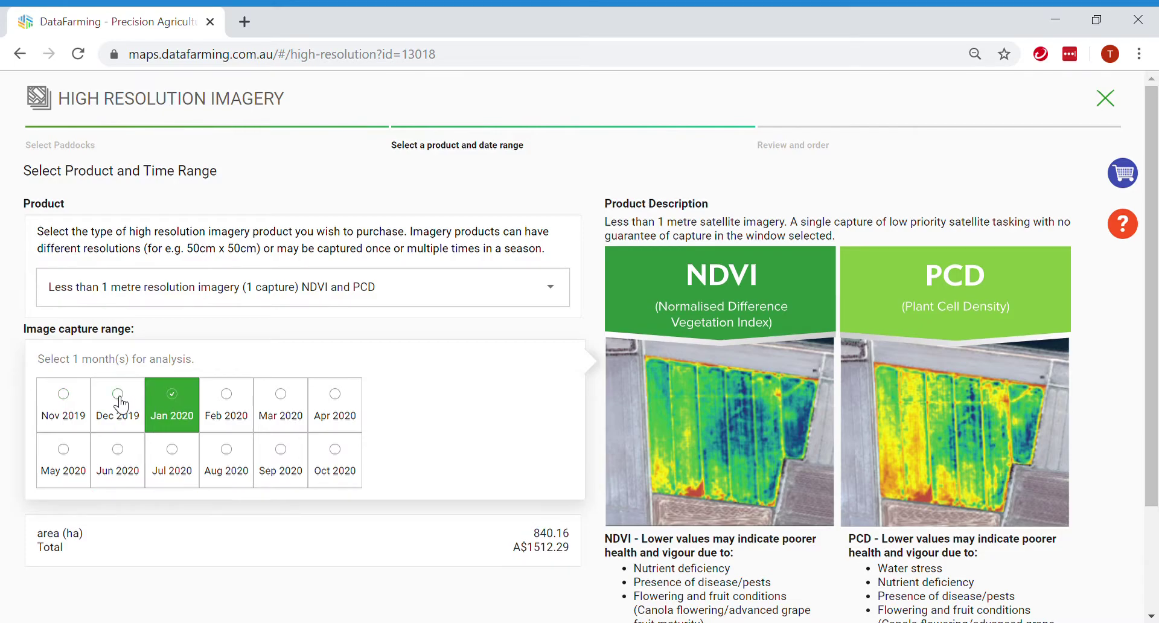
{"action": "left_click", "coordinate": [179, 401]}
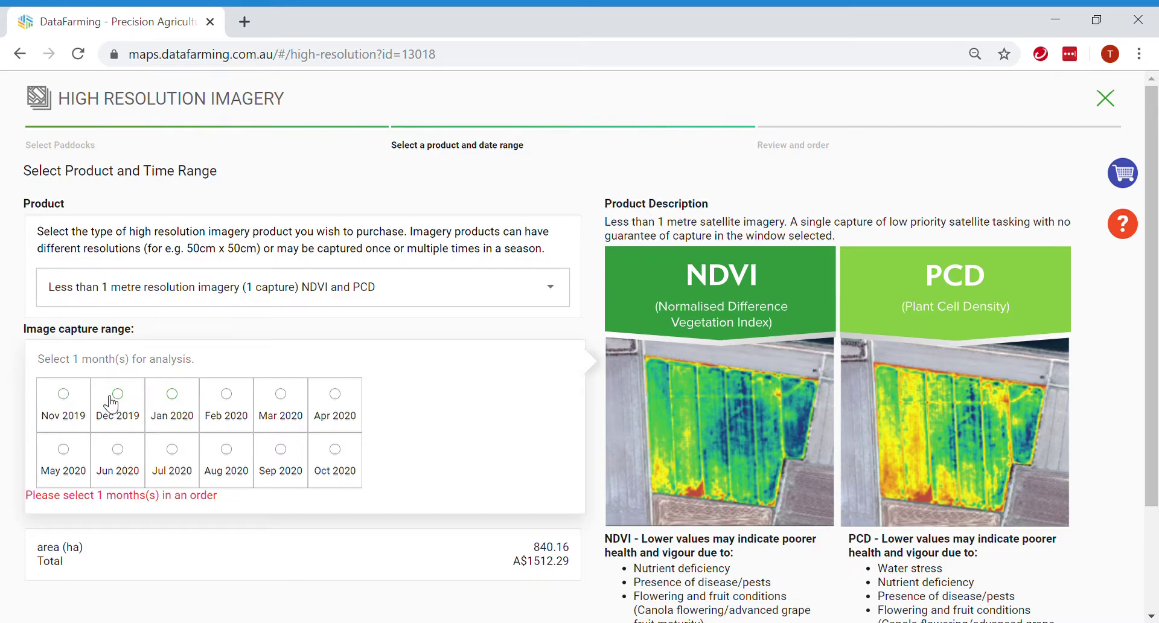
{"action": "left_click", "coordinate": [75, 407]}
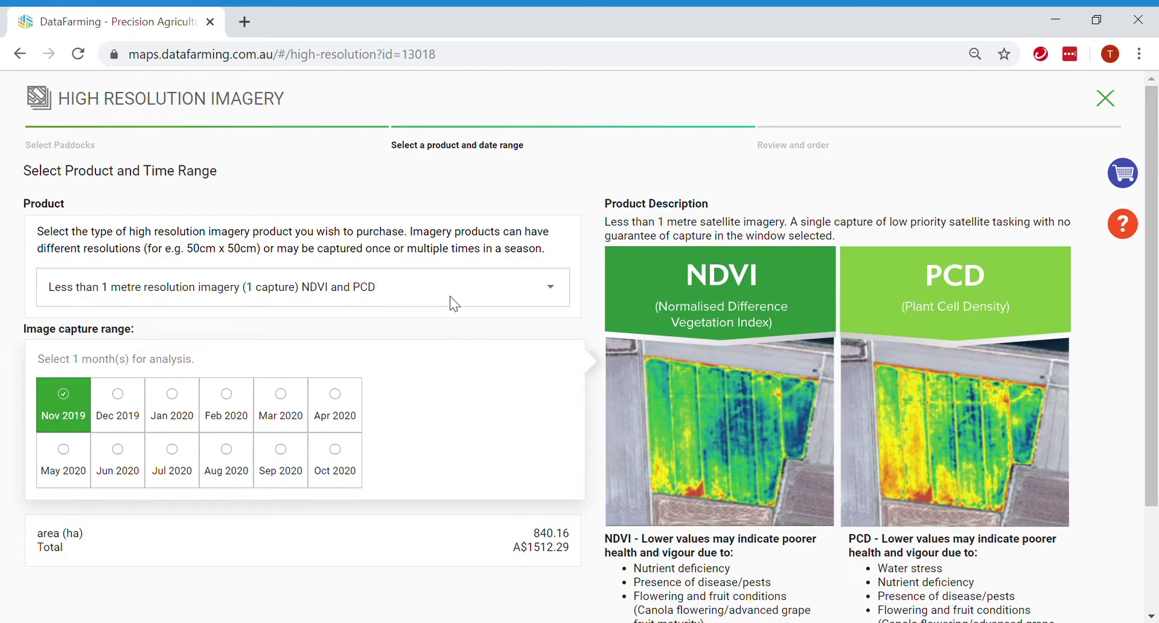
- Try the 50 cm 3–5 capture product, then revert to 'Less than 1 metre (1 capture)'
{"action": "left_click", "coordinate": [558, 296]}
{"action": "left_click", "coordinate": [332, 251]}
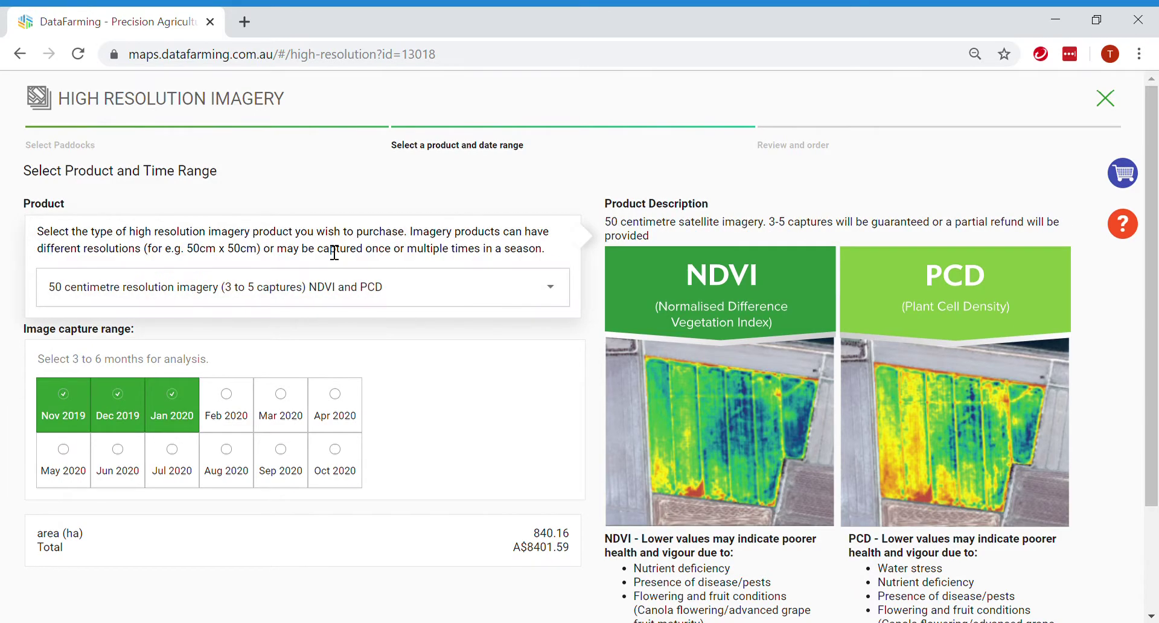
{"action": "left_click", "coordinate": [554, 284]}
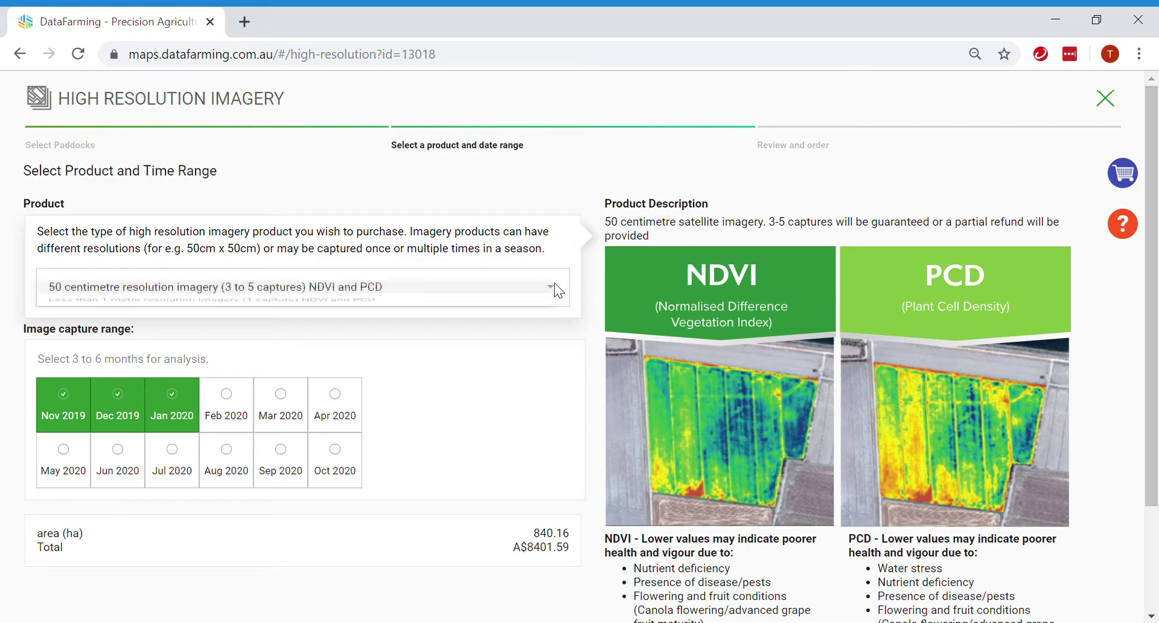
{"action": "left_click", "coordinate": [387, 329]}
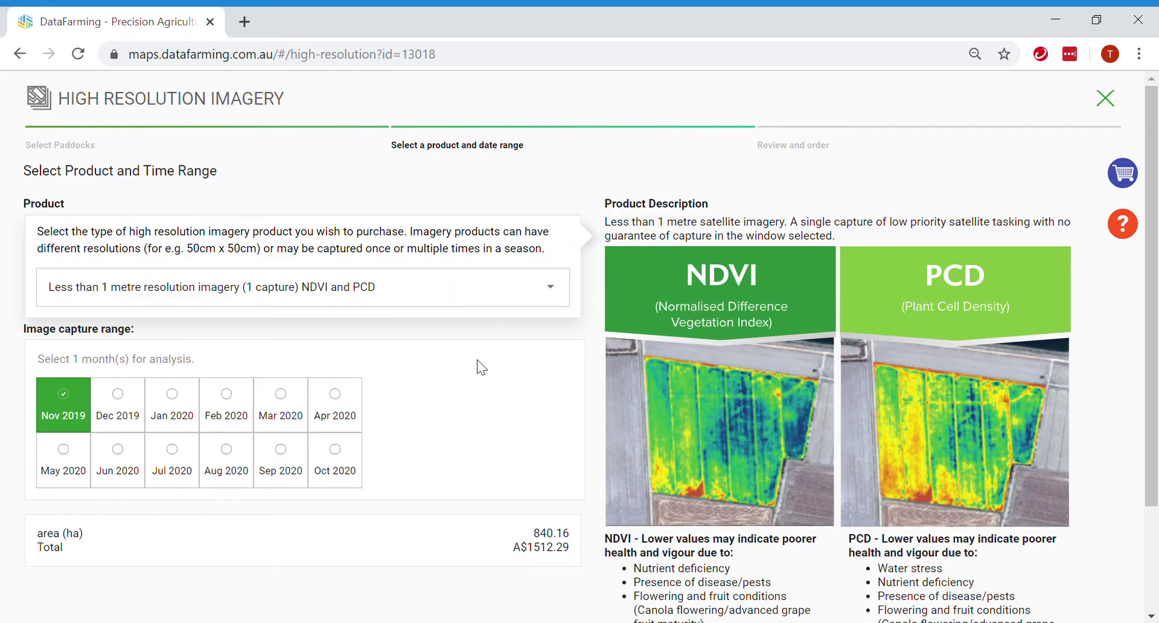
{"action": "scroll", "coordinate": [483, 371], "scroll_direction": "down", "scroll_amount": 2}
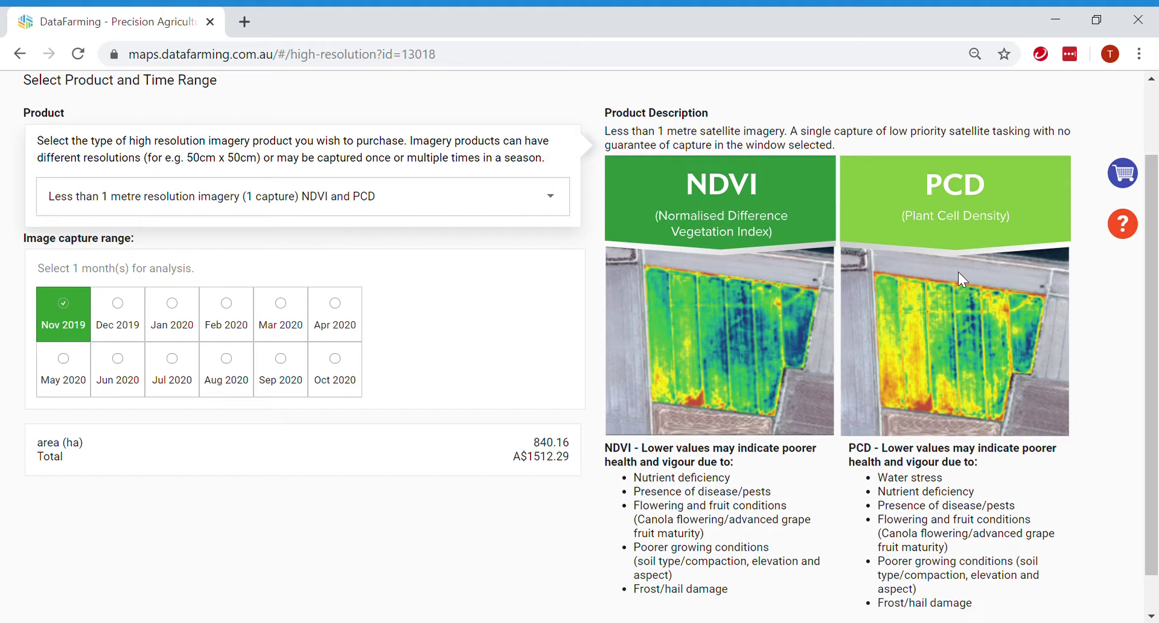
- Set the product to '50 centimetre resolution imagery (3 to 5 captures) NDVI and PCD'
{"action": "scroll", "coordinate": [997, 308], "scroll_direction": "down", "scroll_amount": 1}
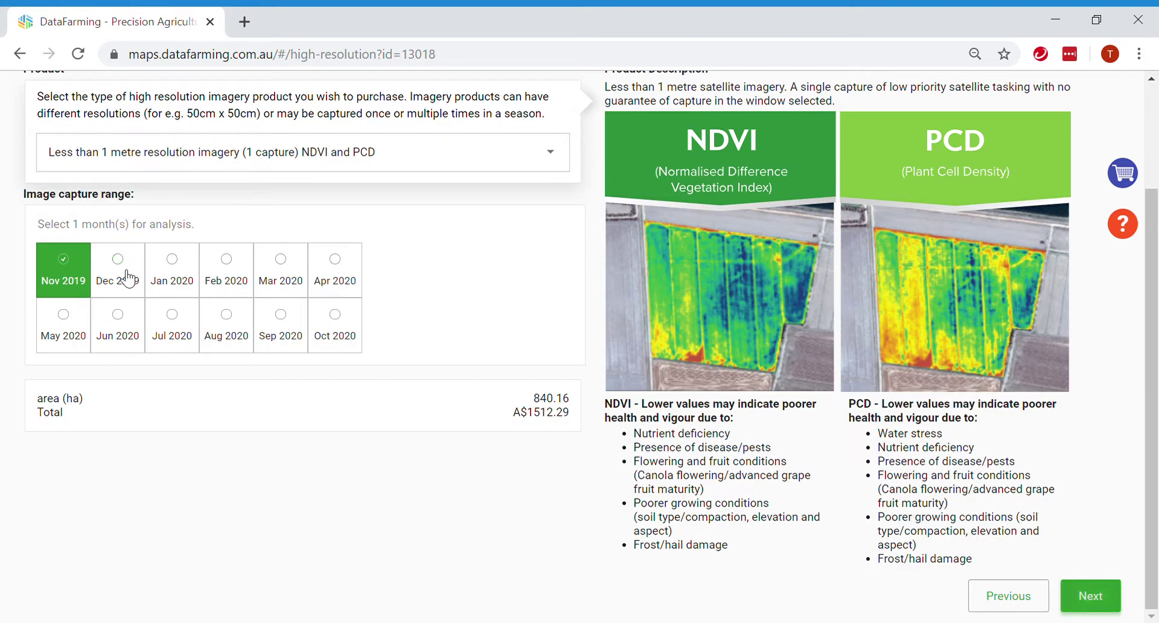
{"action": "left_click", "coordinate": [194, 162]}
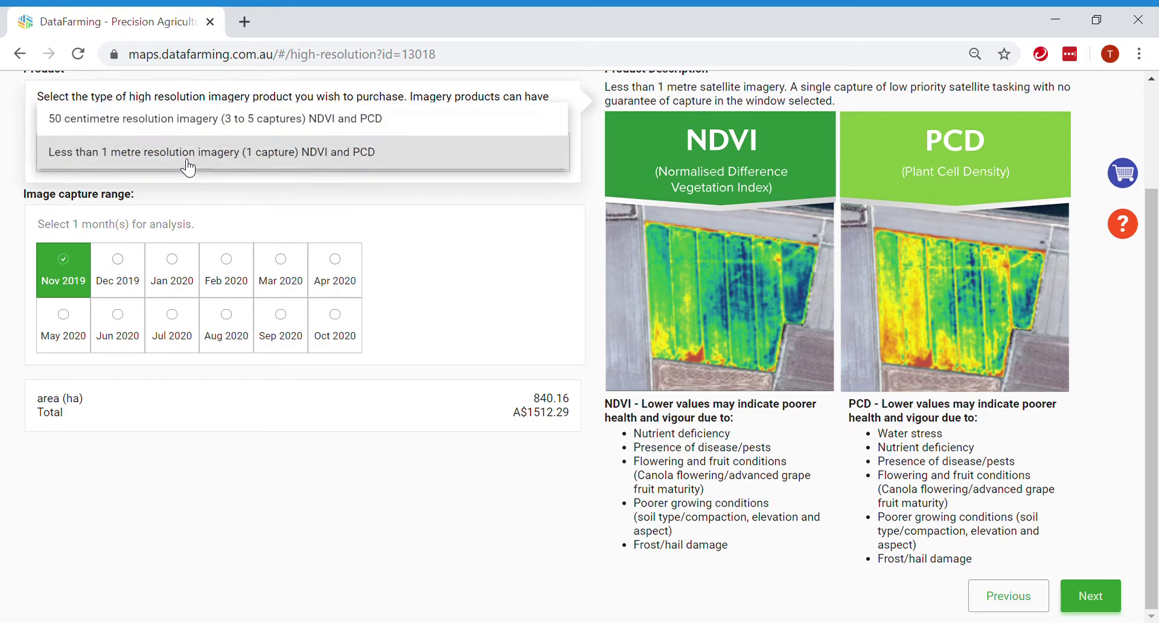
{"action": "left_click", "coordinate": [194, 126]}
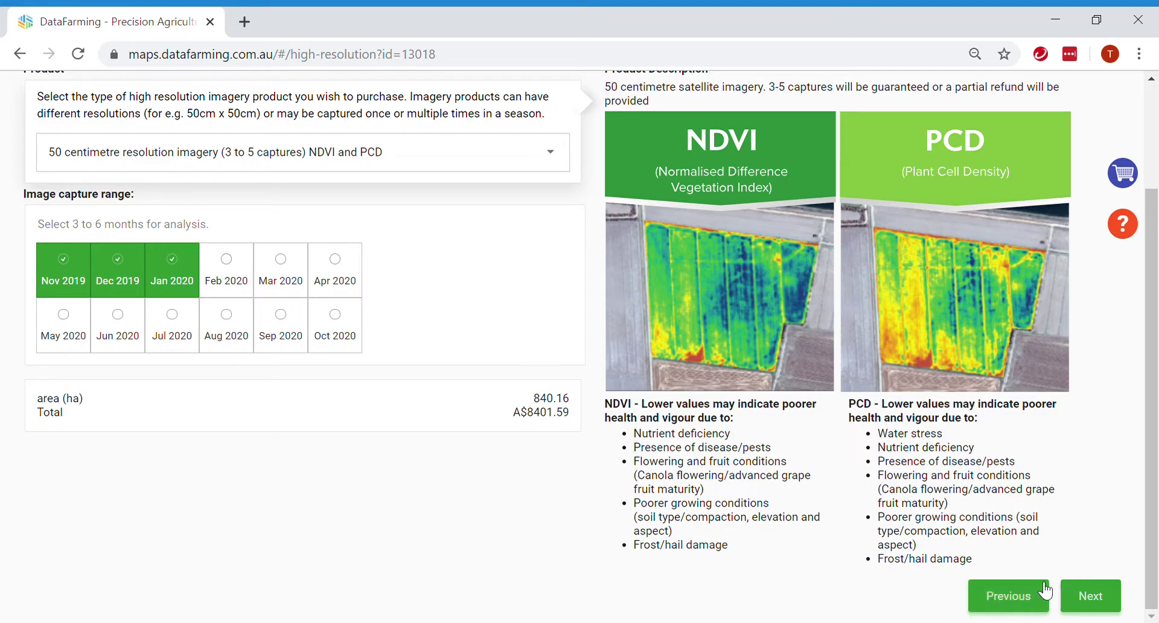
- Move to the review step, check invoice details and the area figure, and read the terms PDF
{"action": "left_click", "coordinate": [1081, 595]}
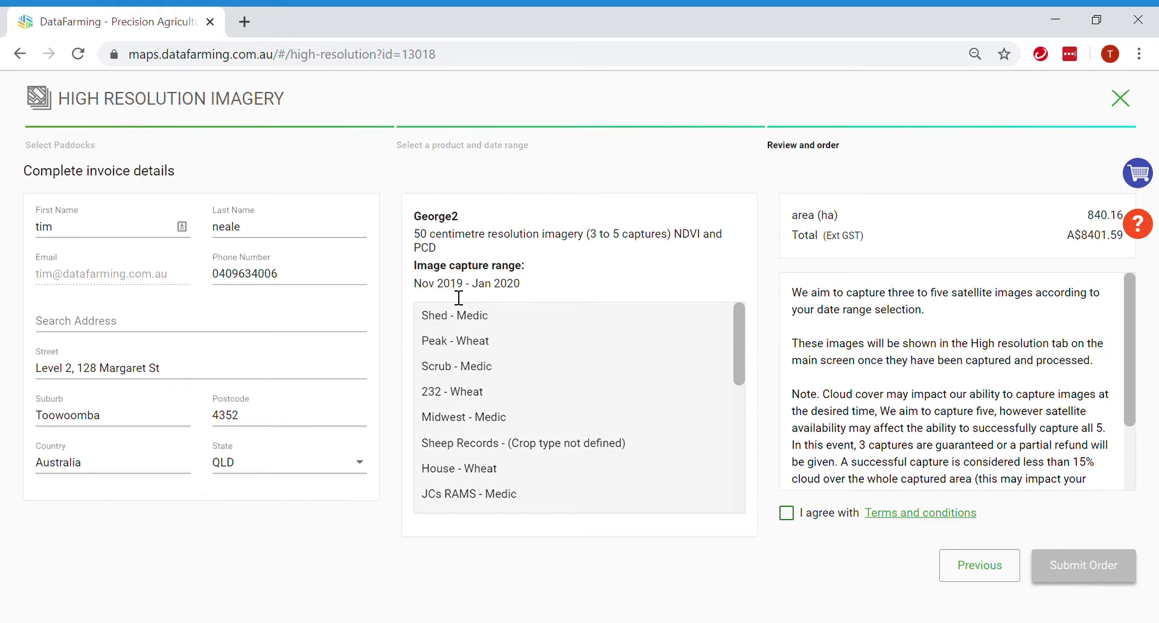
{"action": "scroll", "coordinate": [592, 379], "scroll_direction": "down", "scroll_amount": 3}
{"action": "scroll", "coordinate": [592, 379], "scroll_direction": "down", "scroll_amount": 3}
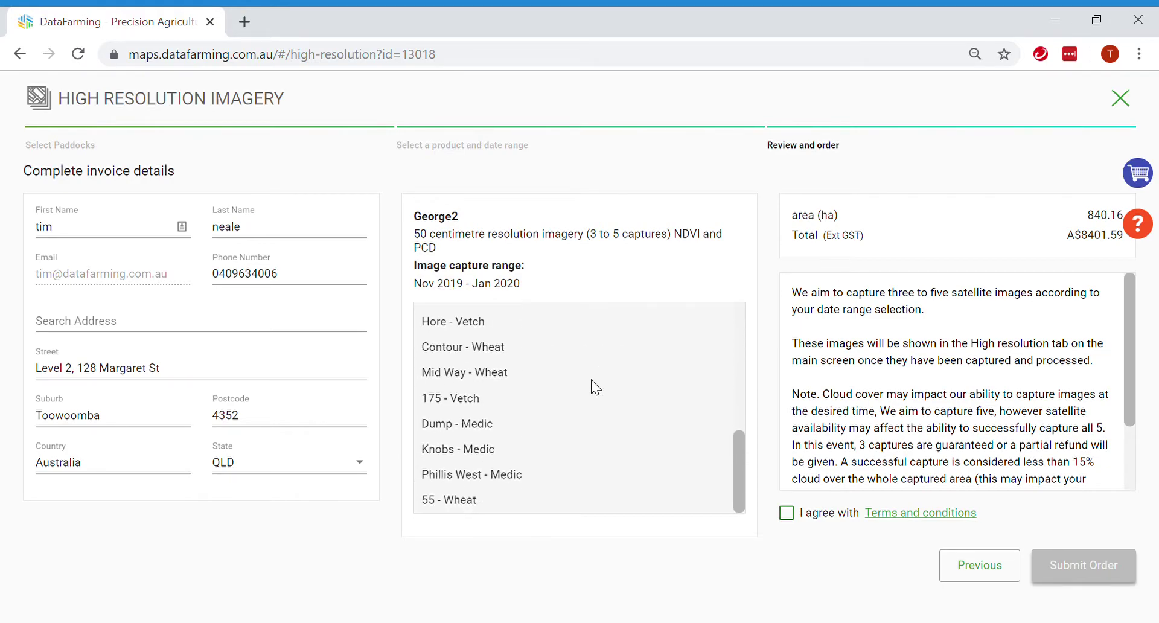
{"action": "scroll", "coordinate": [591, 379], "scroll_direction": "up", "scroll_amount": 6}
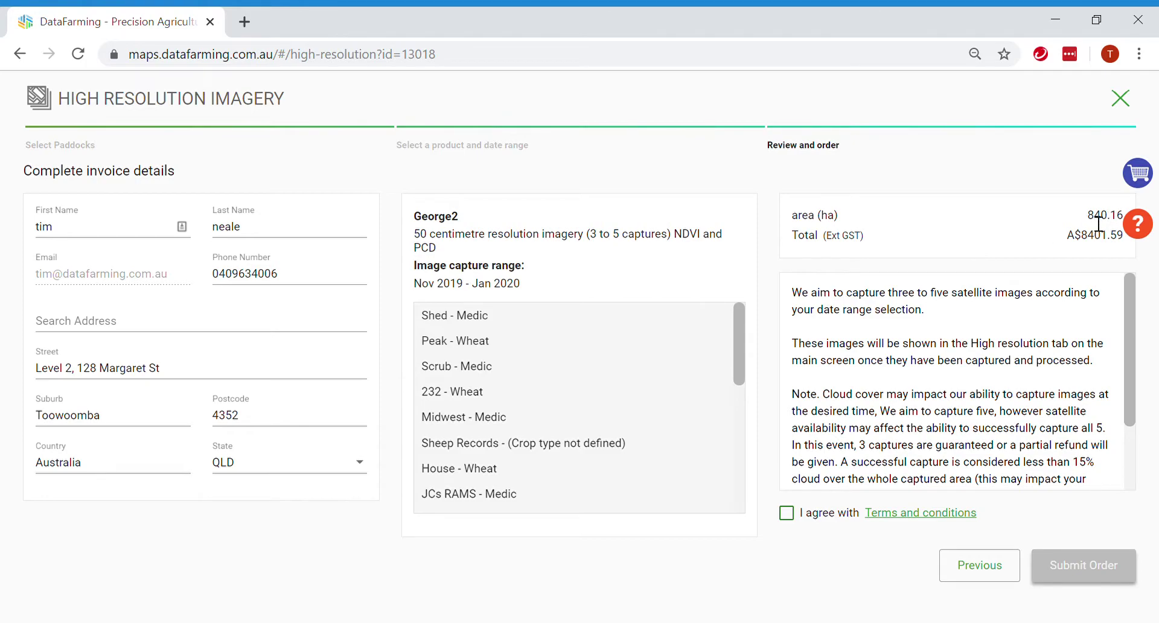
{"action": "left_click_drag", "start_coordinate": [1106, 216], "coordinate": [1087, 215]}
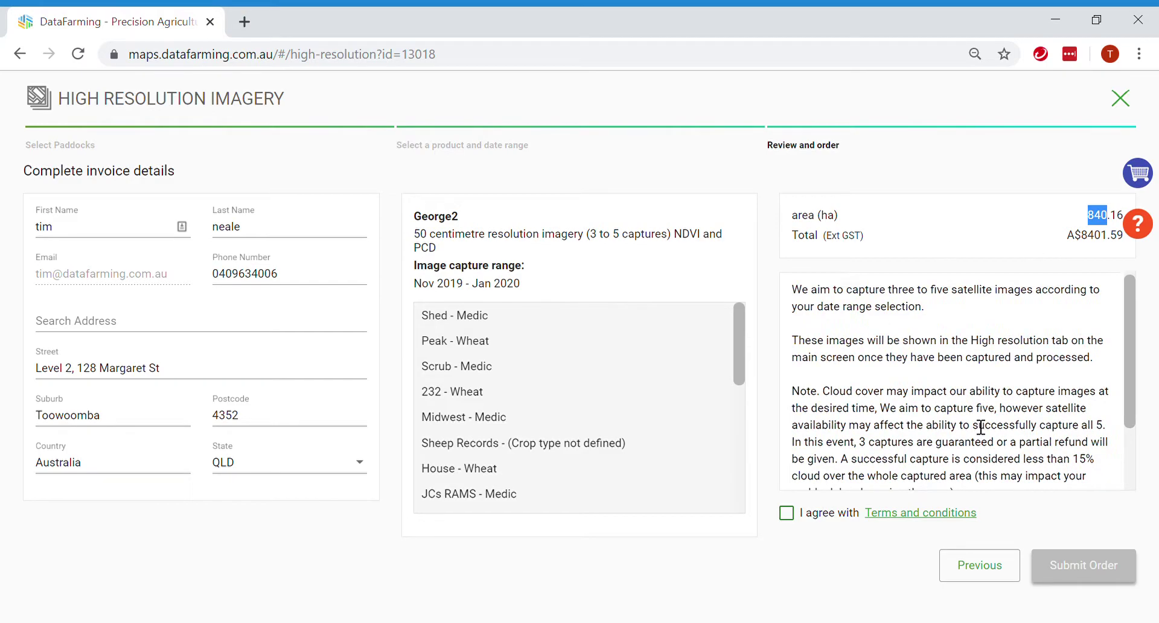
{"action": "scroll", "coordinate": [973, 424], "scroll_direction": "down", "scroll_amount": 3}
{"action": "scroll", "coordinate": [973, 424], "scroll_direction": "up", "scroll_amount": 3}
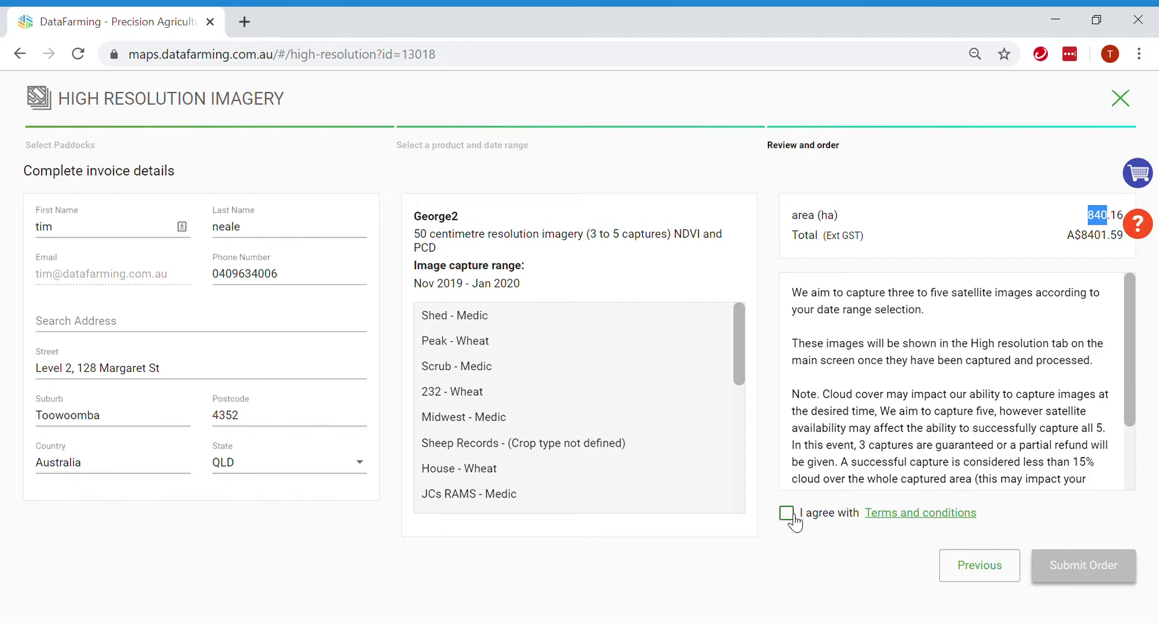
{"action": "left_click", "coordinate": [903, 512]}
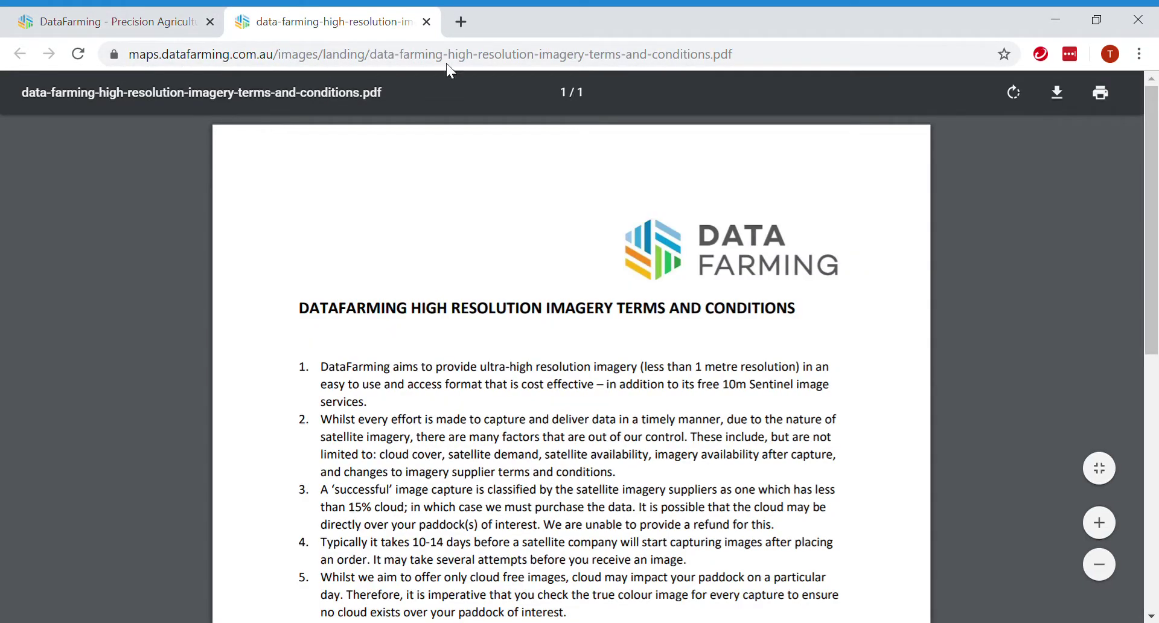
{"action": "left_click", "coordinate": [426, 23]}
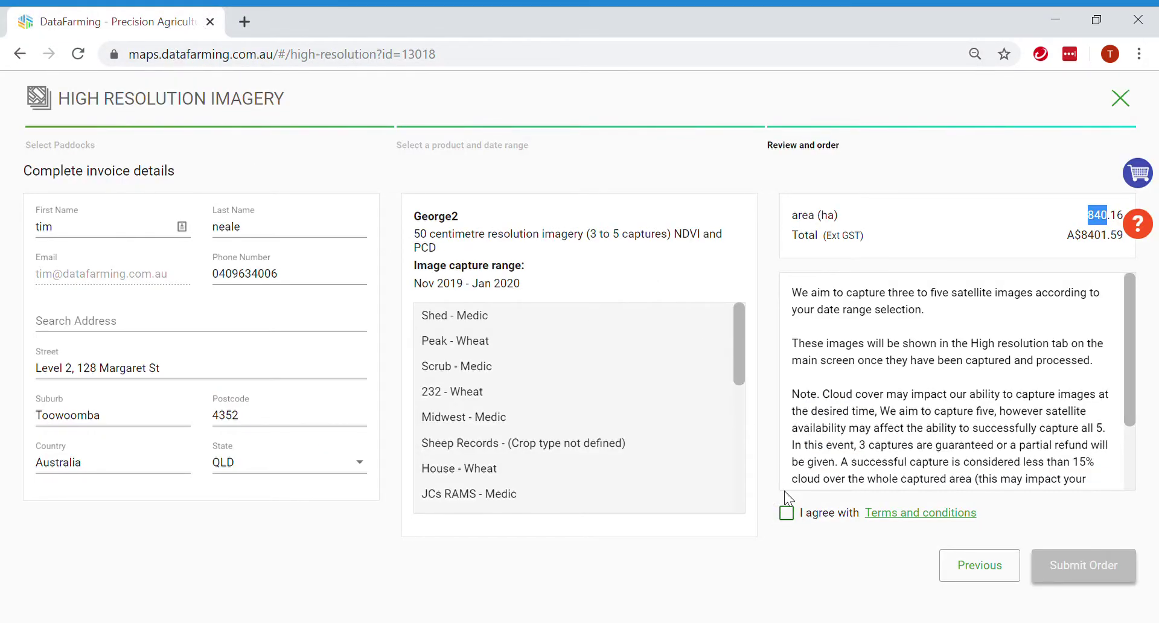
- Agree to the terms and conditions and submit the A$8401.59 George2 order
{"action": "left_click", "coordinate": [786, 512]}
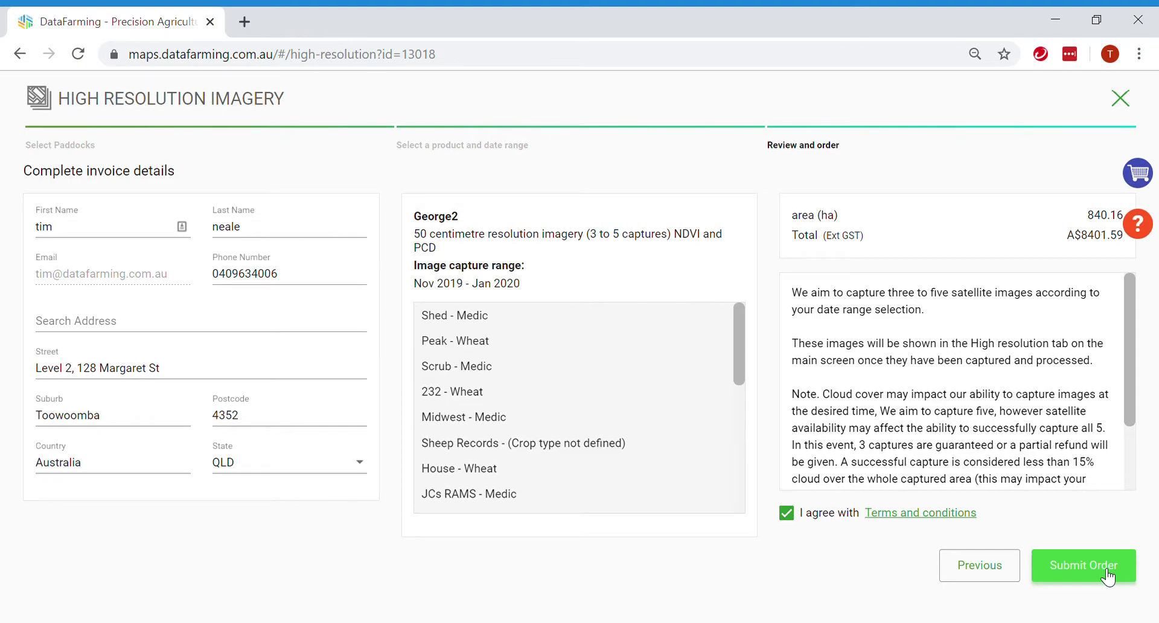
{"action": "left_click", "coordinate": [1108, 576]}
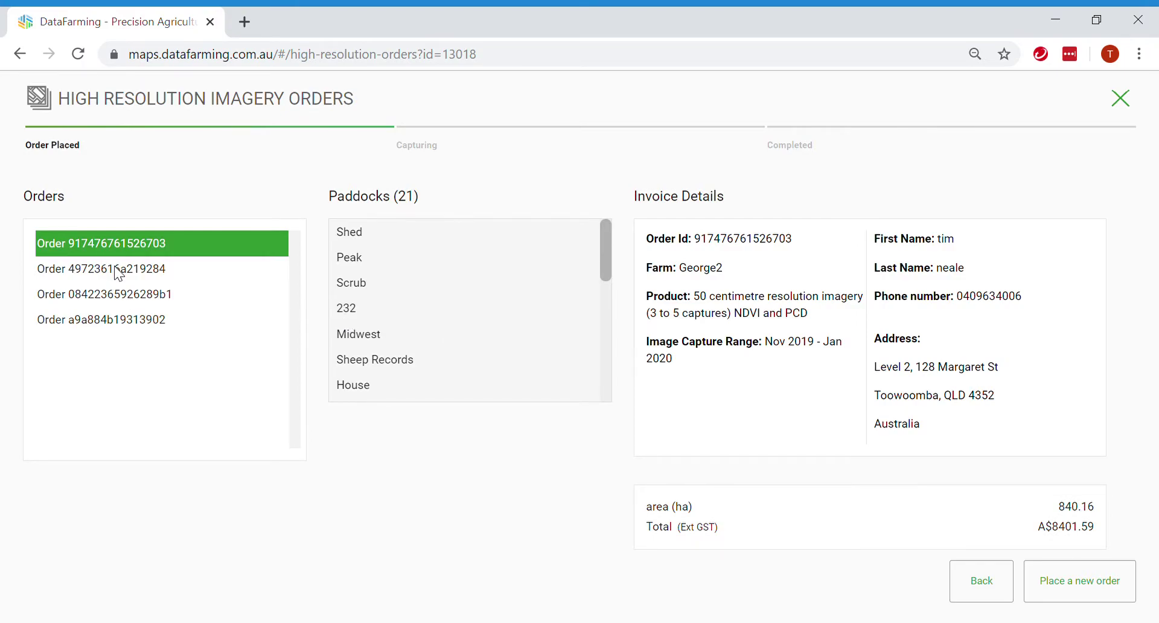
{"action": "left_click", "coordinate": [115, 267]}
{"action": "left_click", "coordinate": [116, 242]}
{"action": "left_click", "coordinate": [116, 270]}
{"action": "left_click", "coordinate": [119, 302]}
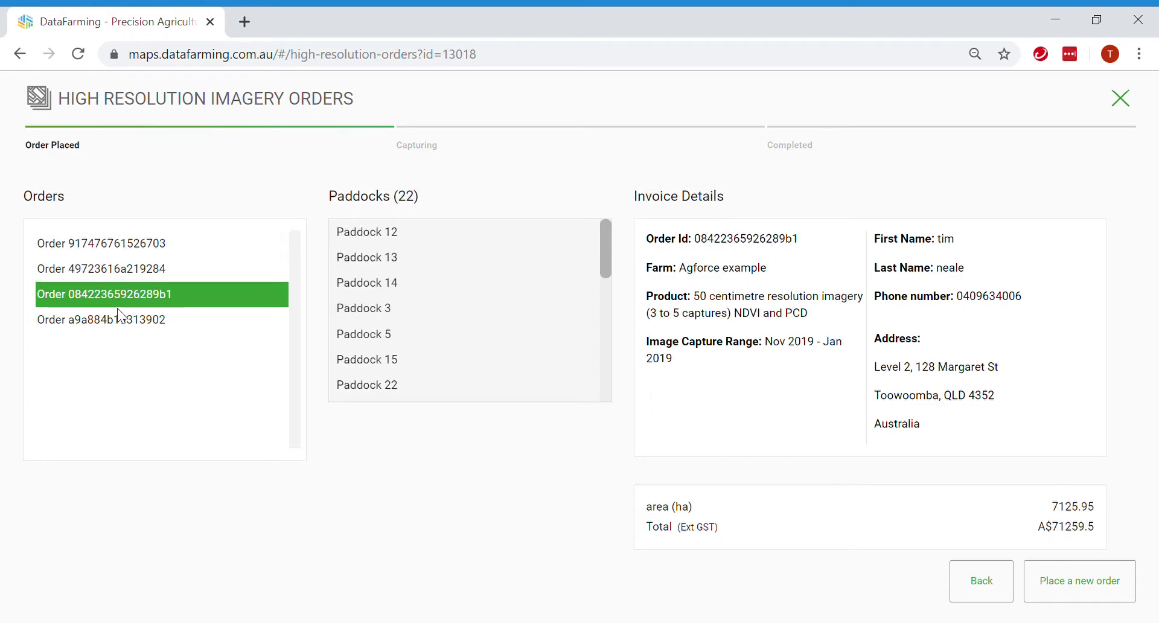
{"action": "left_click", "coordinate": [115, 295]}
{"action": "left_click", "coordinate": [115, 247]}
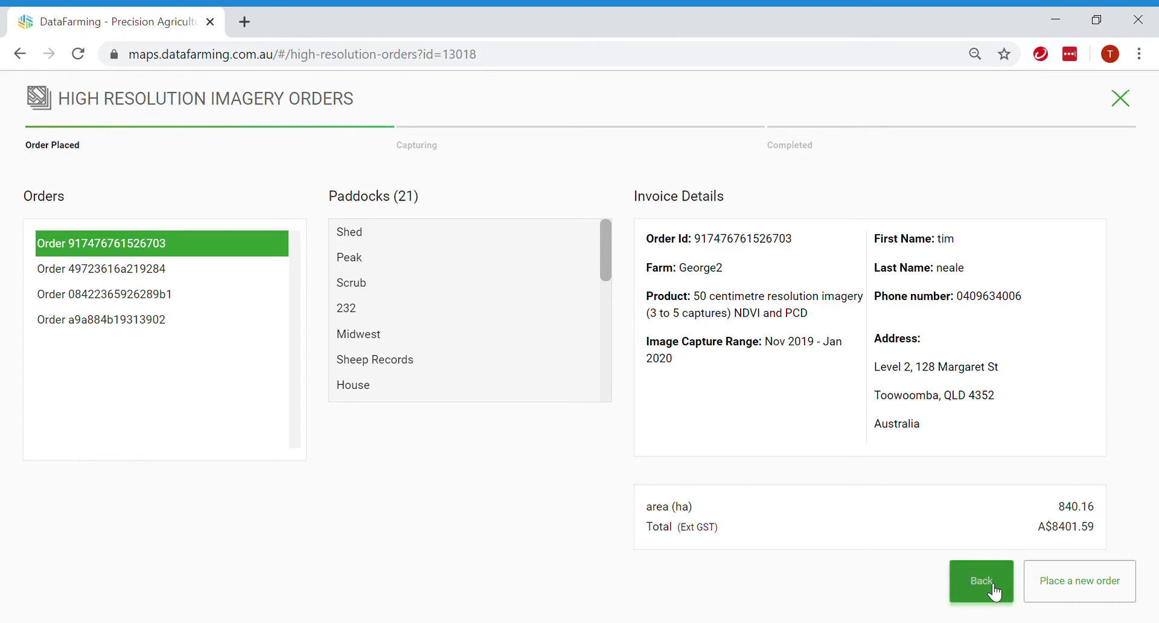
{"action": "left_click", "coordinate": [1080, 582]}
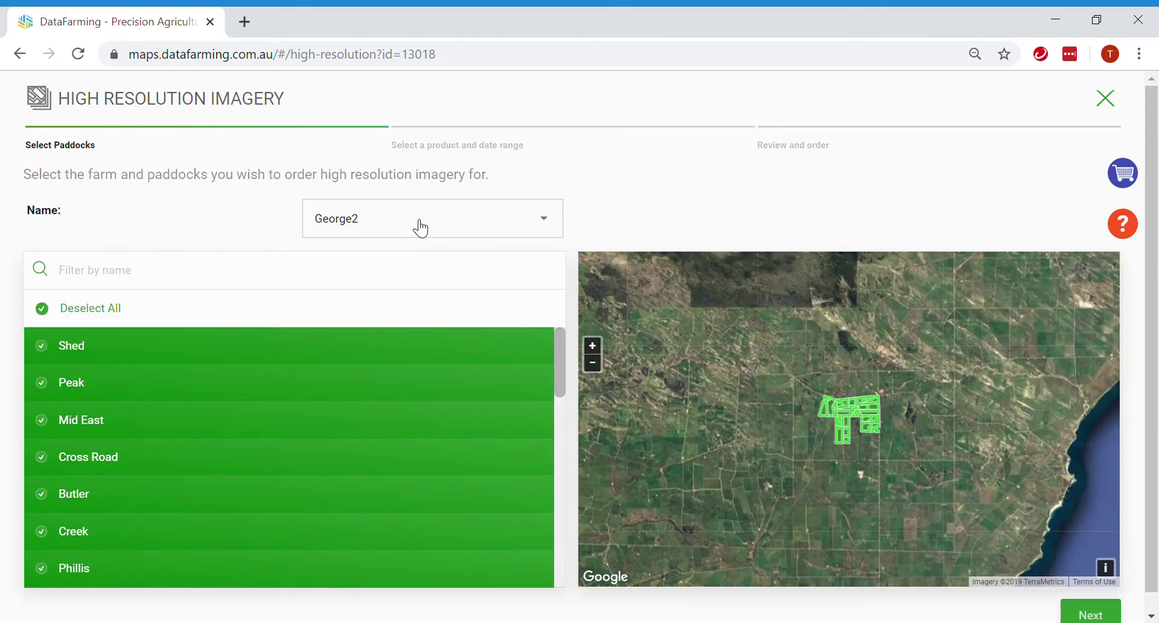
{"action": "left_click", "coordinate": [418, 225]}
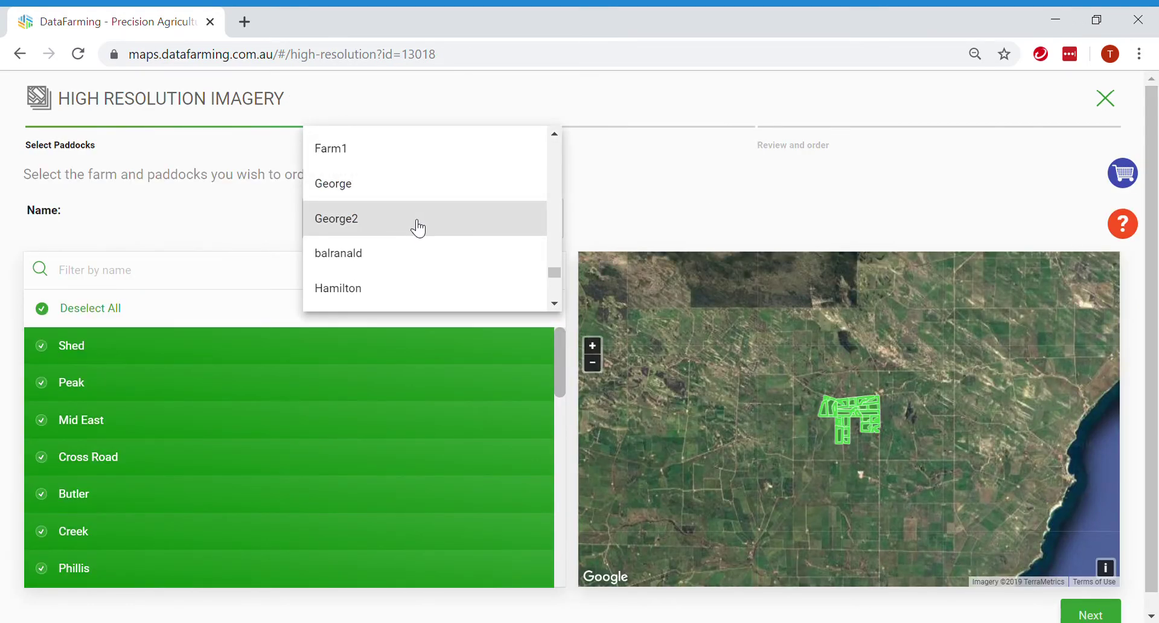
{"action": "left_click", "coordinate": [393, 189]}
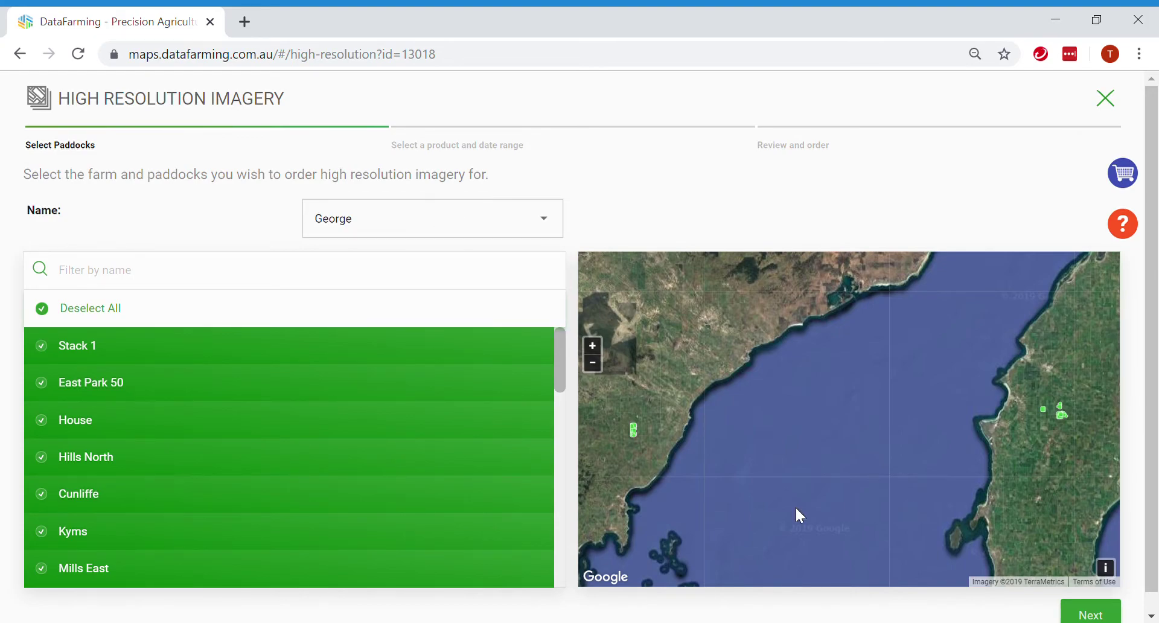
{"action": "left_click", "coordinate": [1106, 98]}
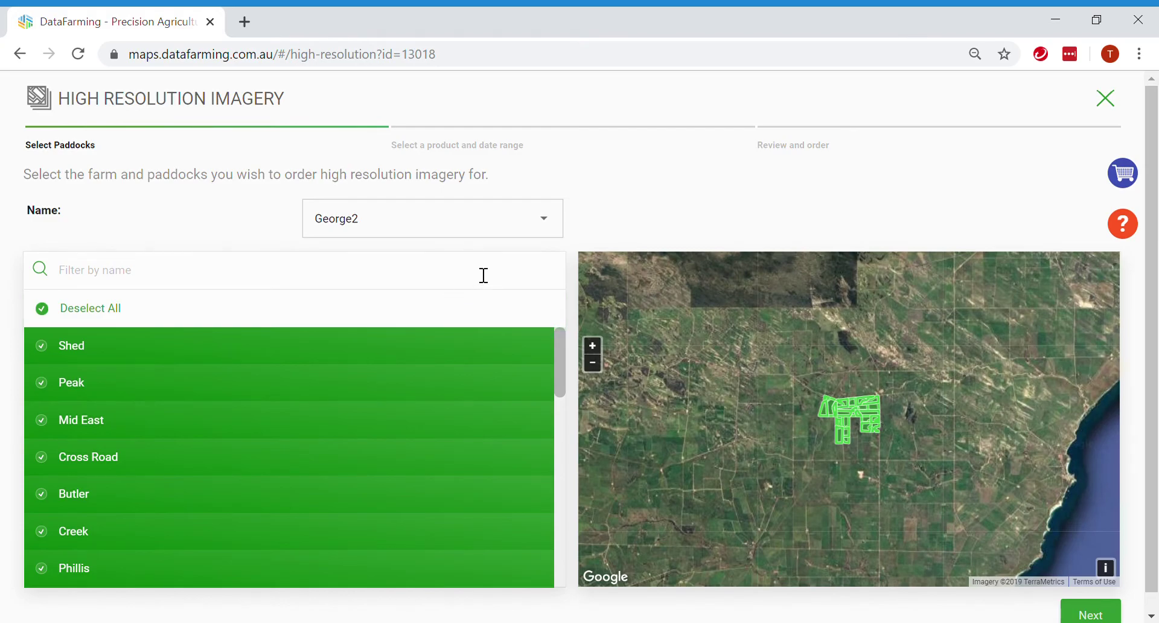
{"action": "left_click", "coordinate": [1128, 174]}
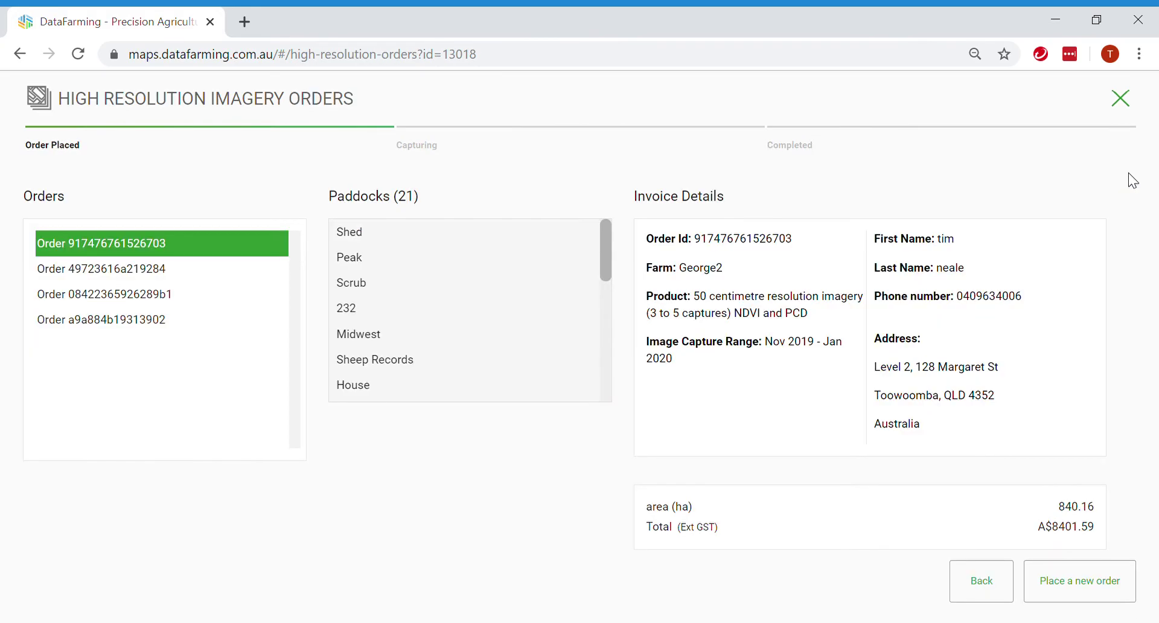